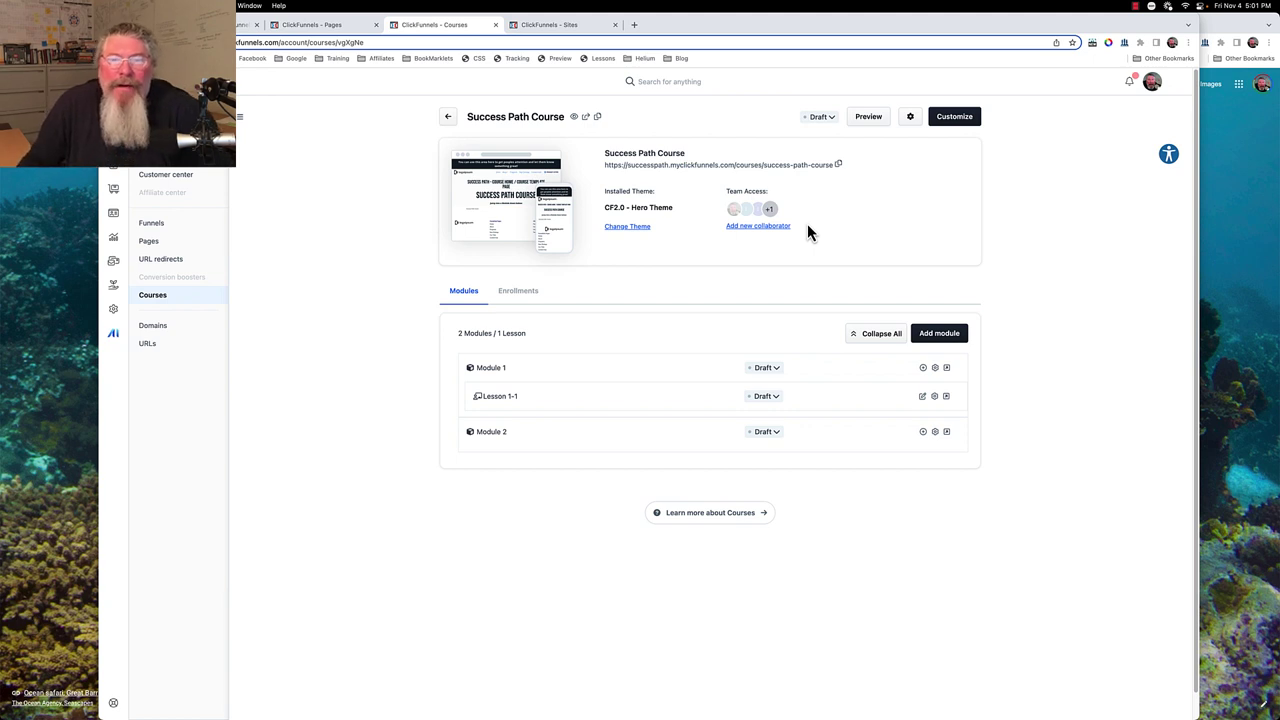
# Check the course's enrollments, then publish Module 2 and Lesson 1-1
pyautogui.click(518, 296)
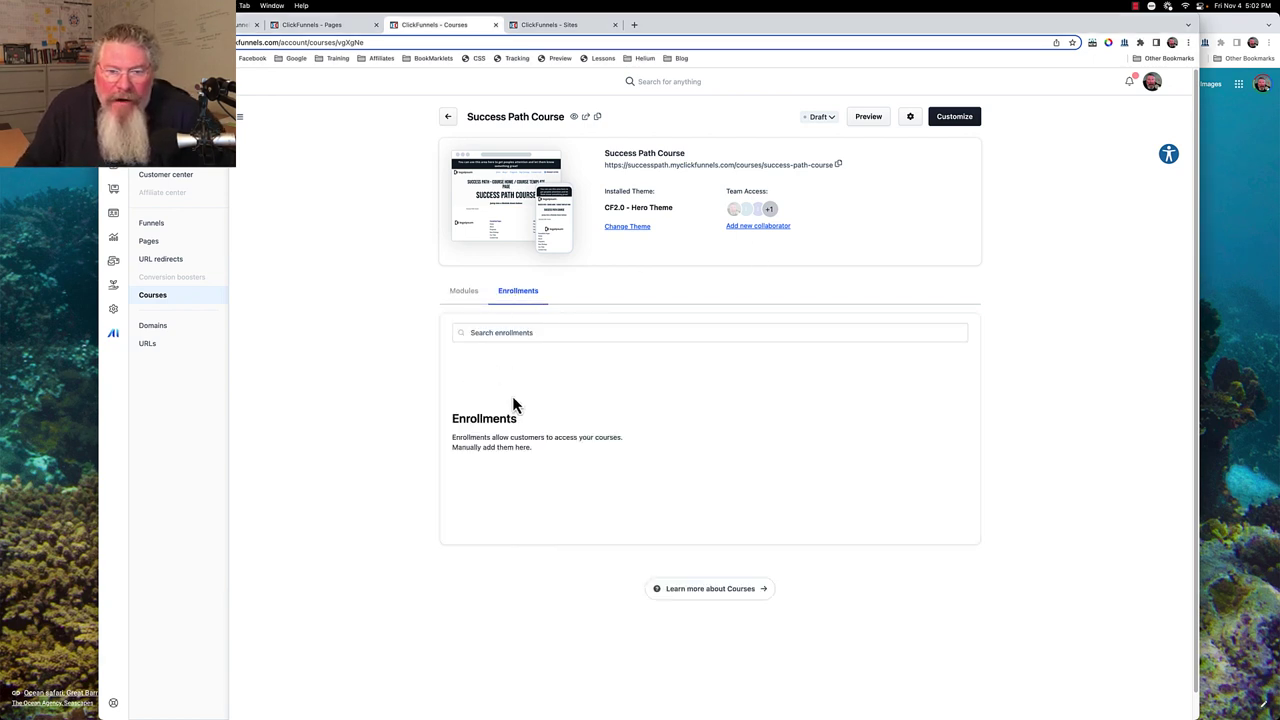
pyautogui.click(472, 298)
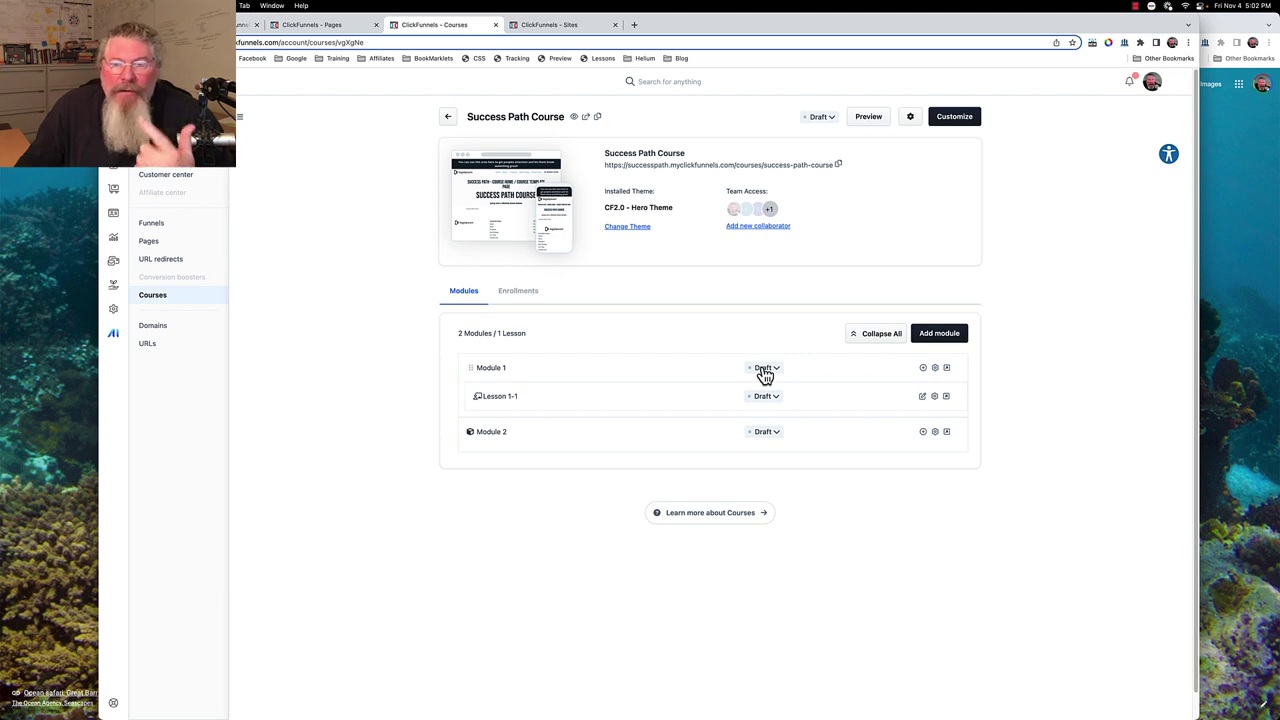
pyautogui.click(762, 433)
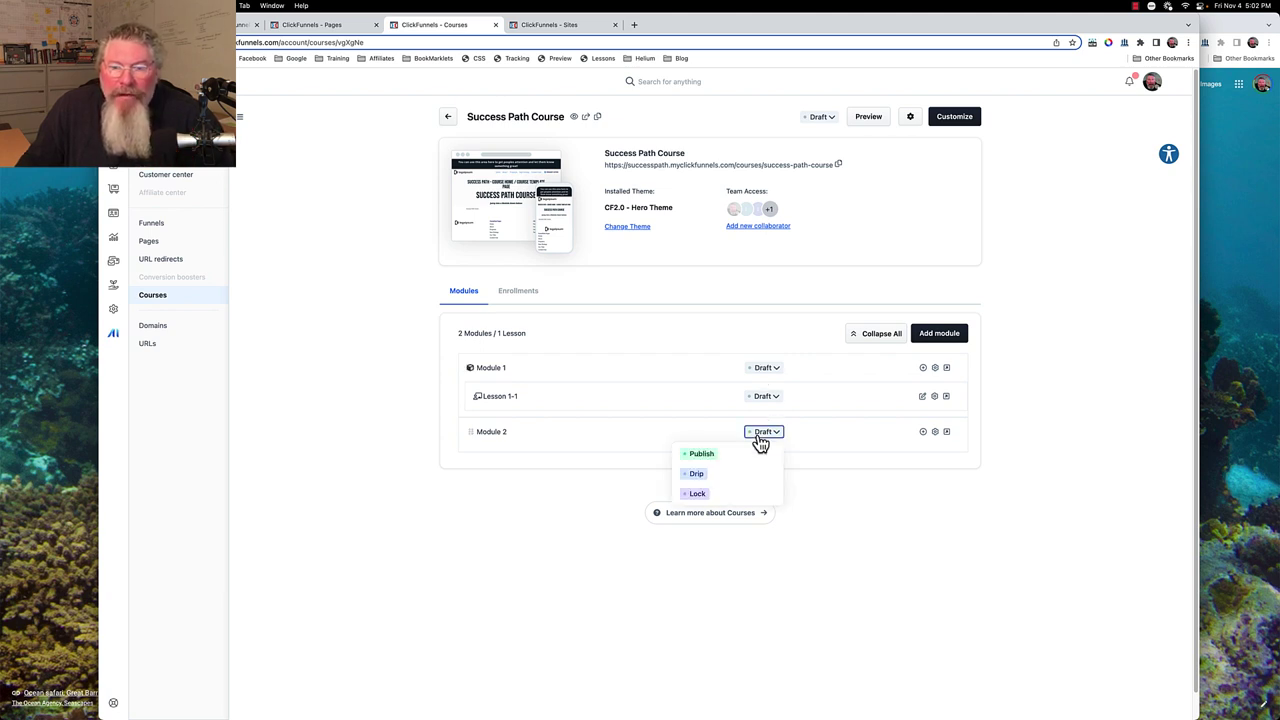
pyautogui.click(711, 458)
pyautogui.click(716, 503)
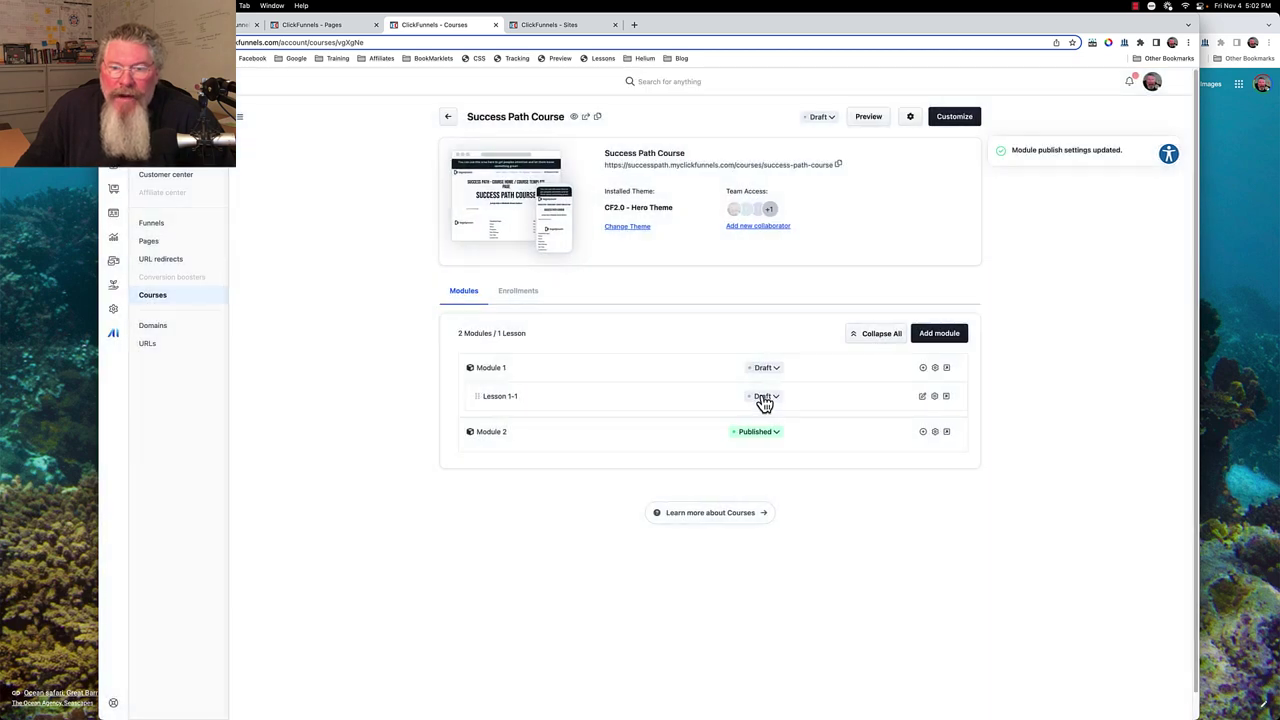
pyautogui.click(763, 397)
pyautogui.click(704, 419)
# Publish Module 1 and the Success Path Course itself, then return to the Courses list
pyautogui.click(765, 370)
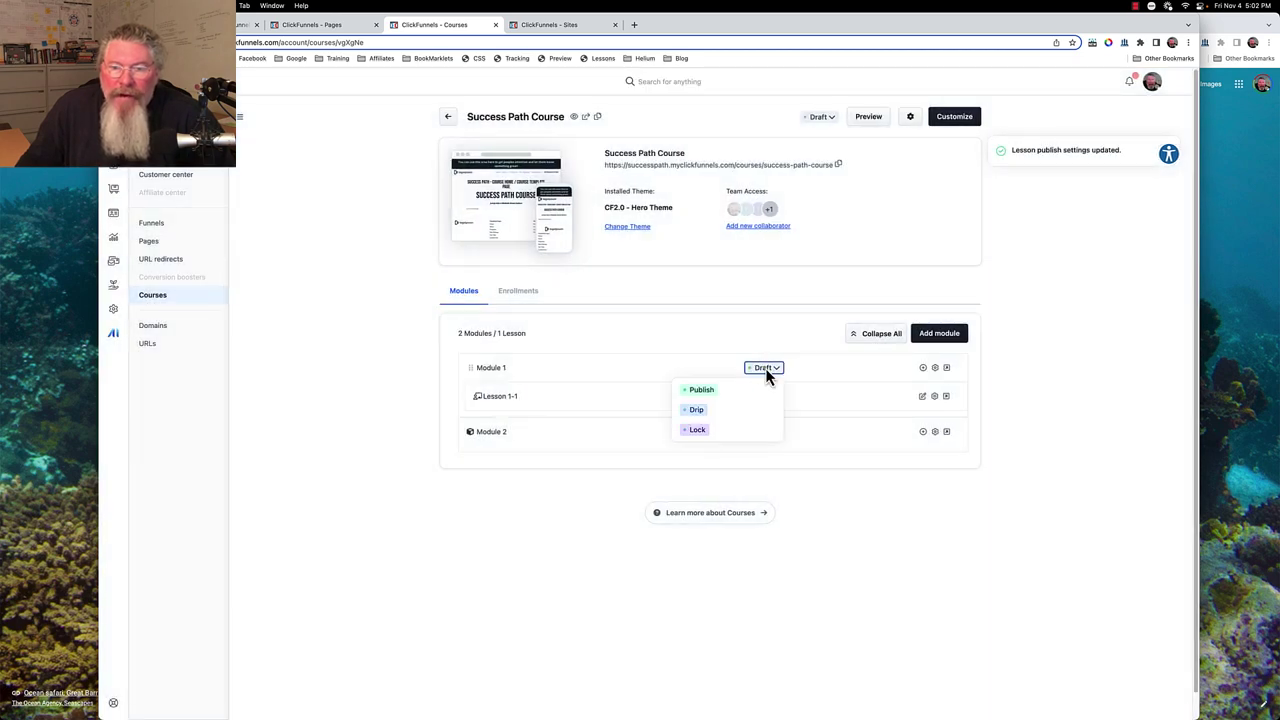
pyautogui.click(701, 390)
pyautogui.click(712, 501)
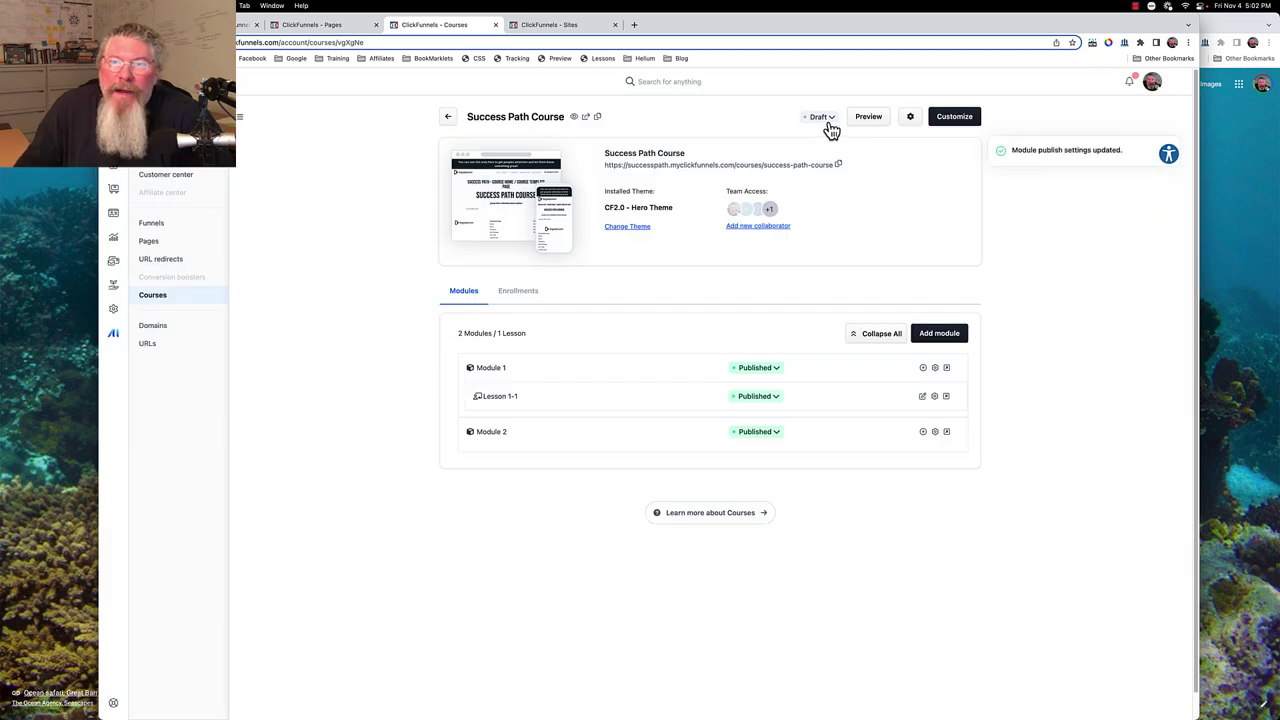
pyautogui.click(820, 119)
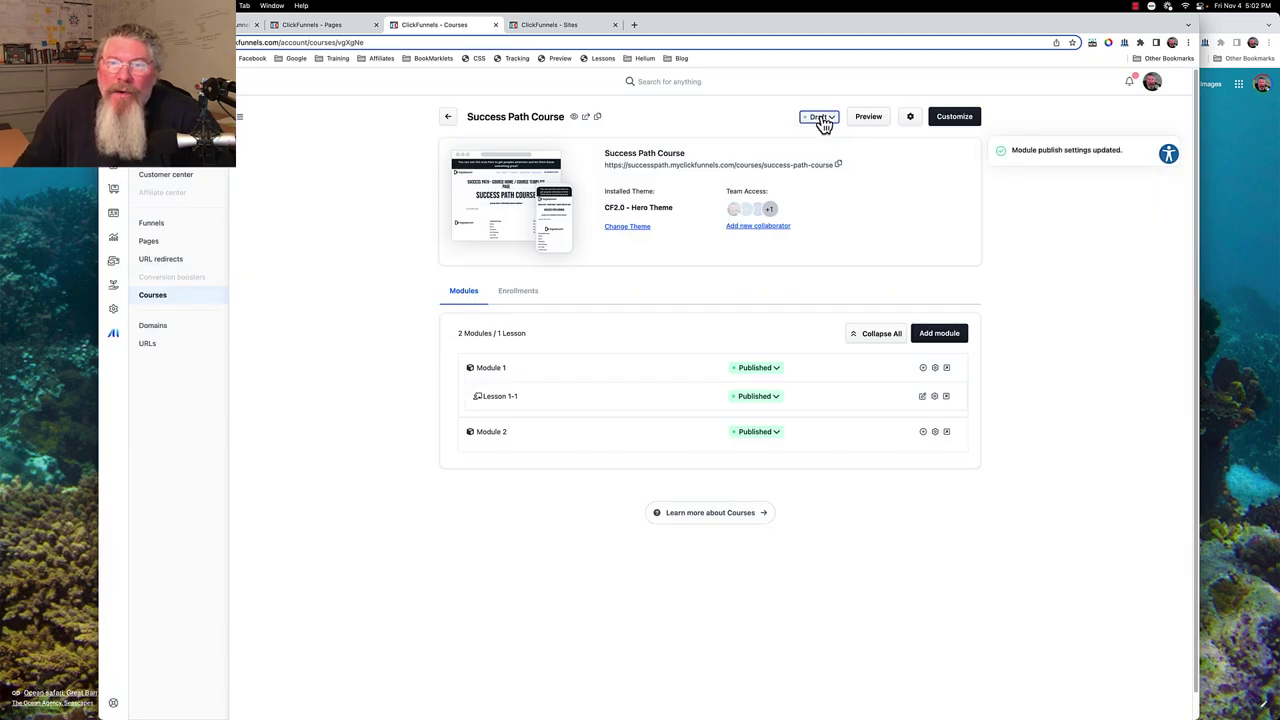
pyautogui.click(759, 140)
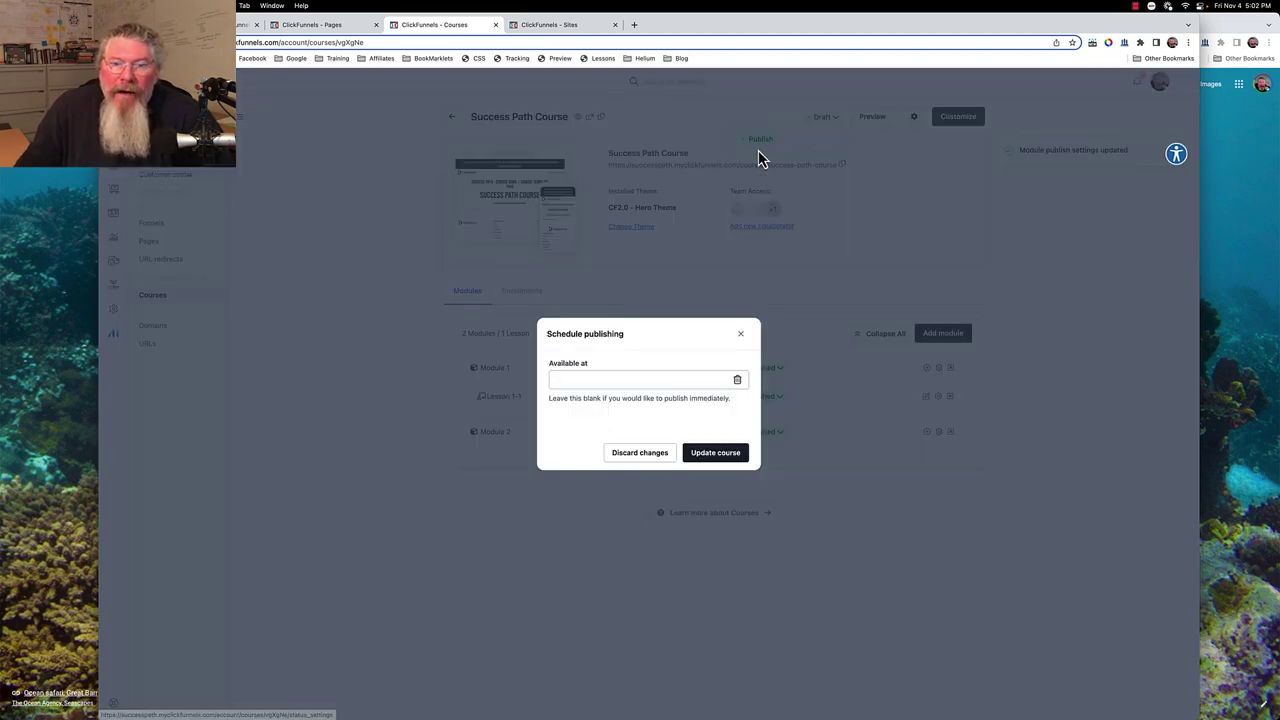
pyautogui.click(713, 455)
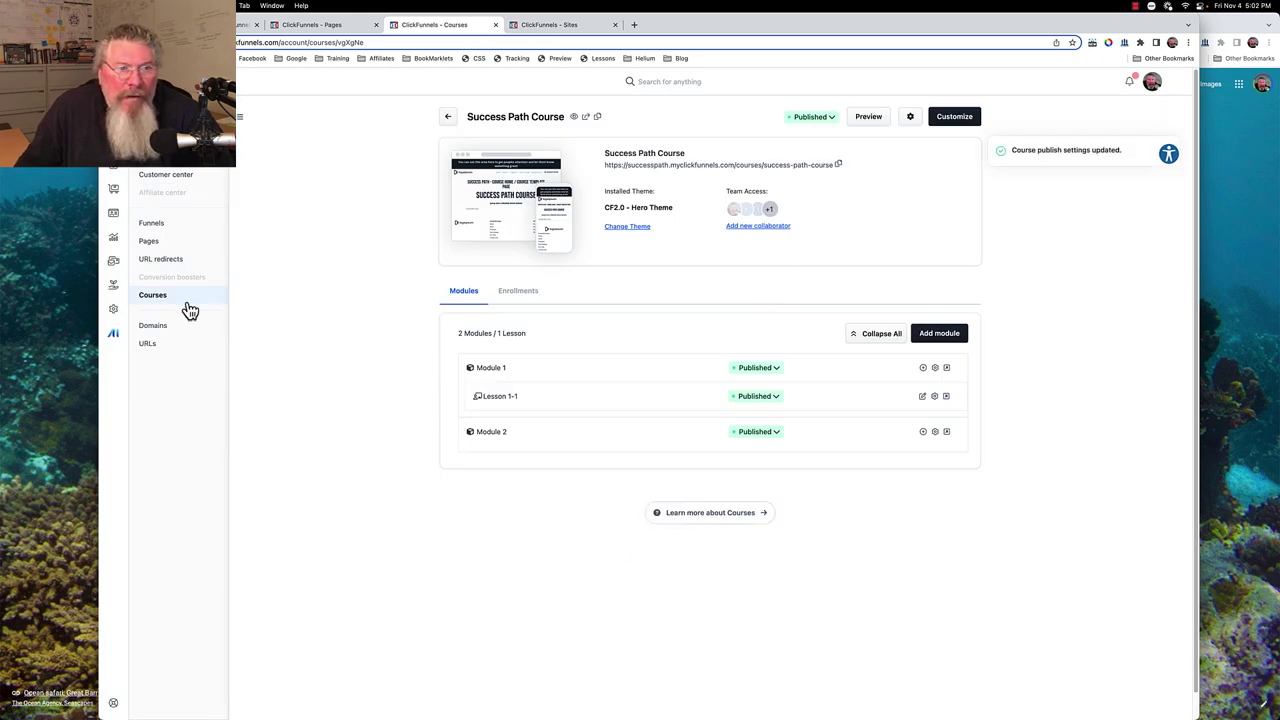
pyautogui.click(150, 300)
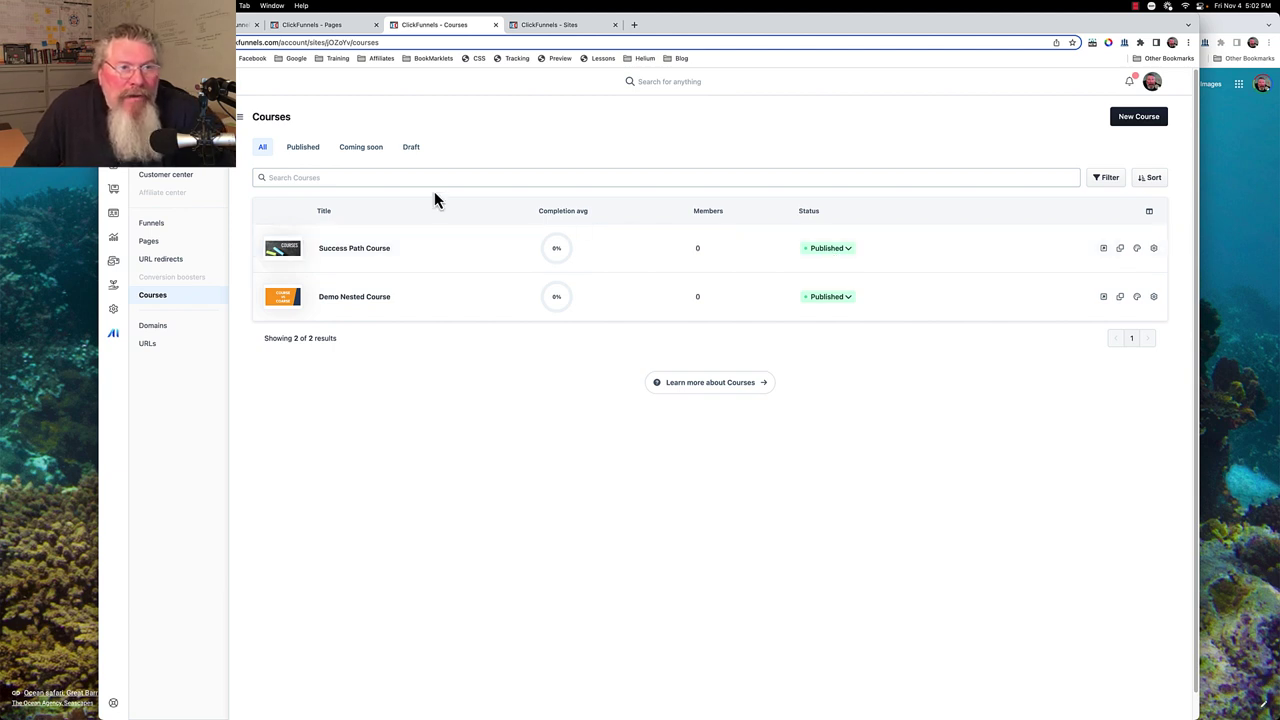
# Add Demo Nested Course and Success Path Course enrollments to the Default Contact, then return to Contacts
pyautogui.click(114, 220)
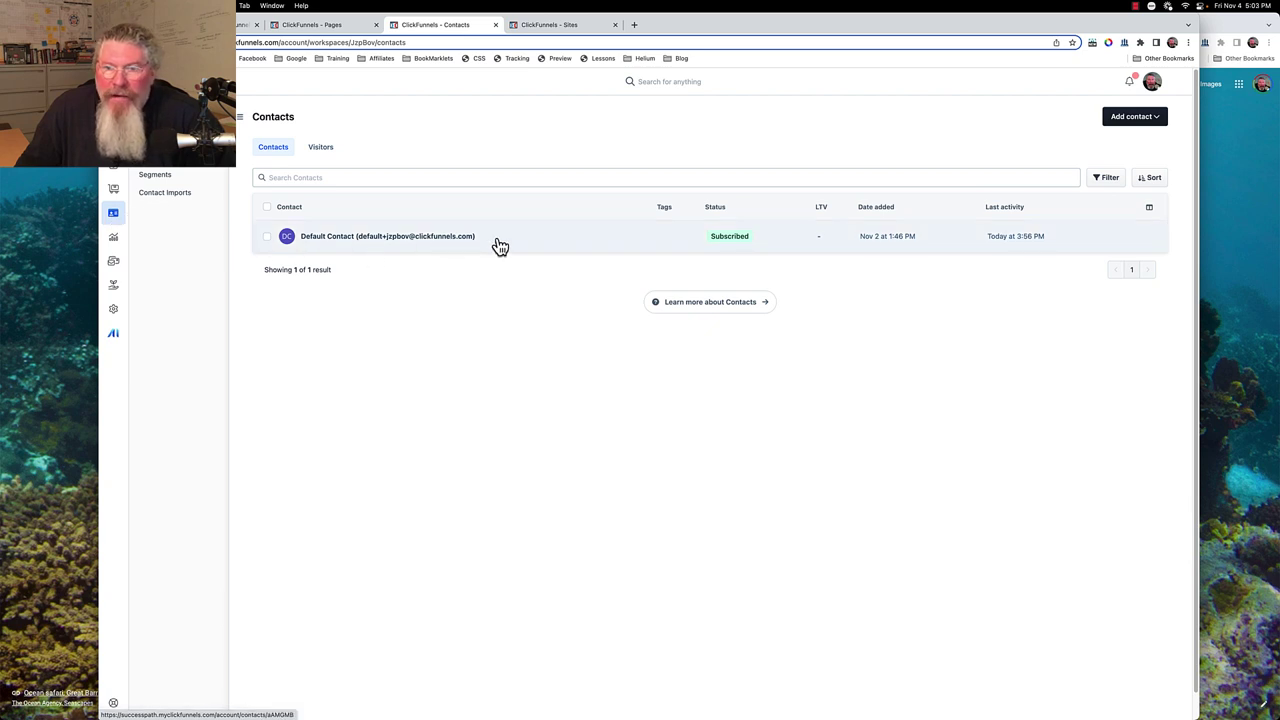
pyautogui.click(428, 243)
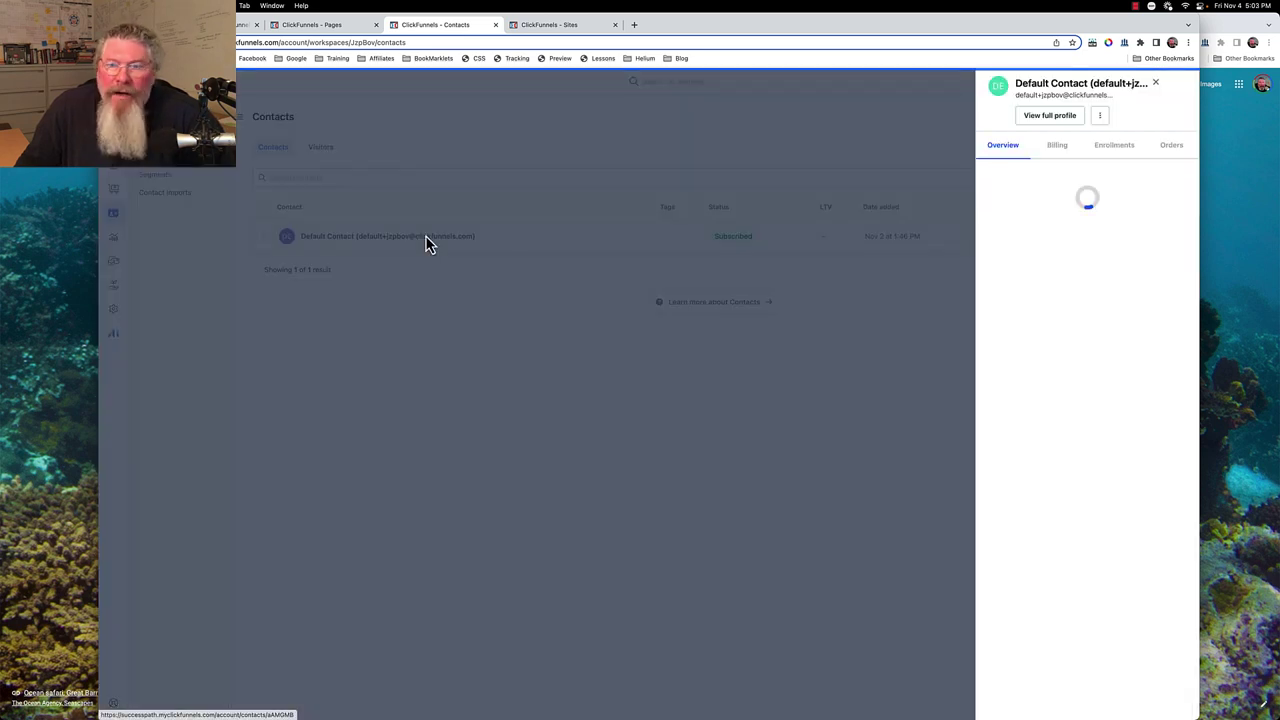
pyautogui.click(1109, 152)
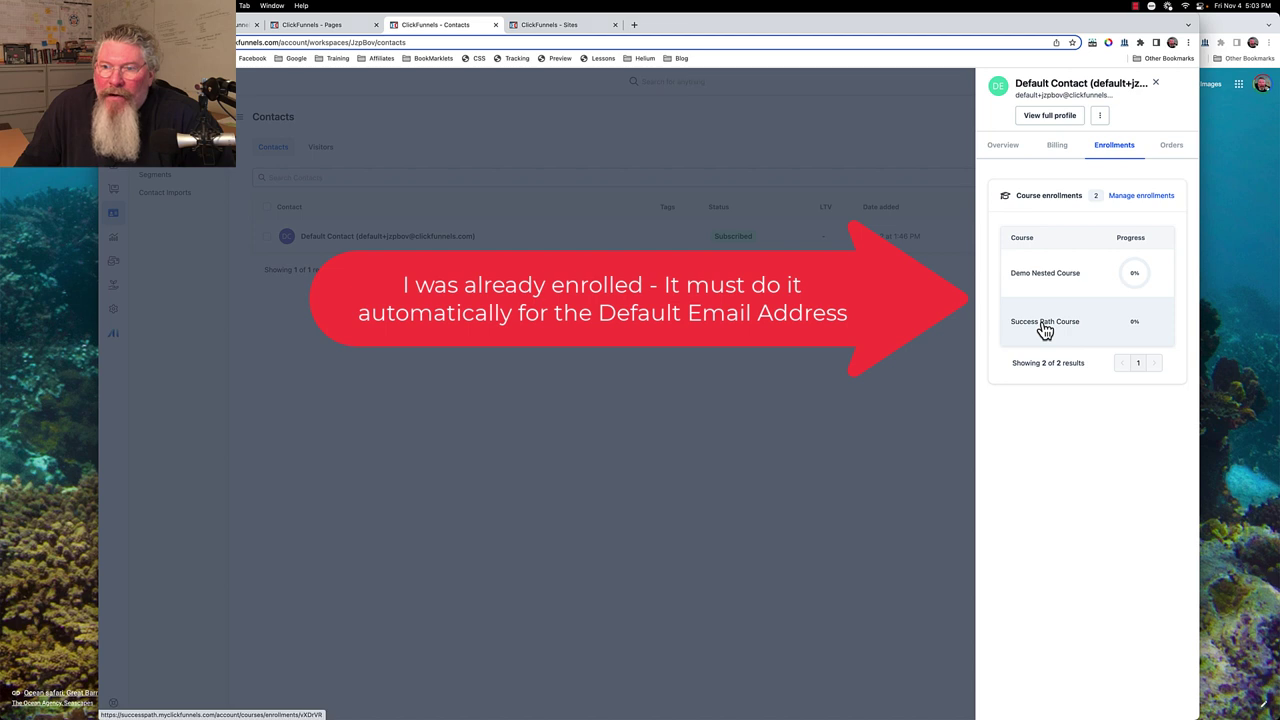
pyautogui.click(1146, 199)
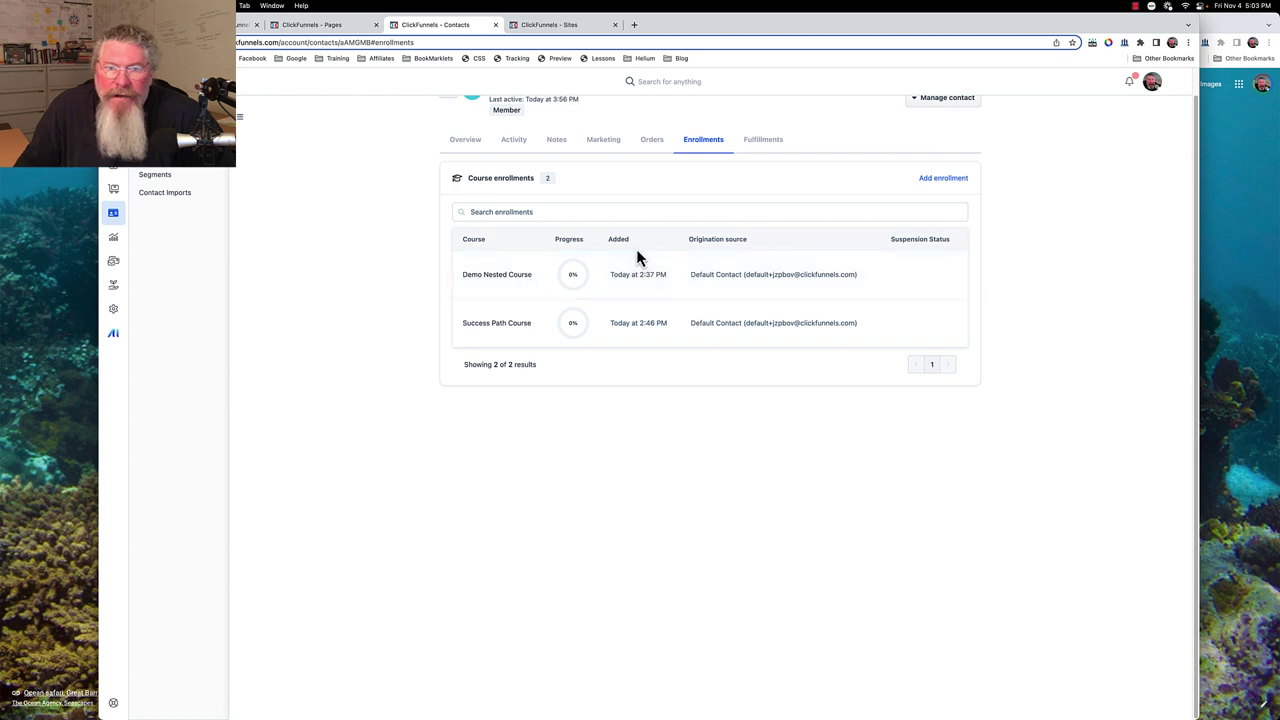
pyautogui.click(930, 181)
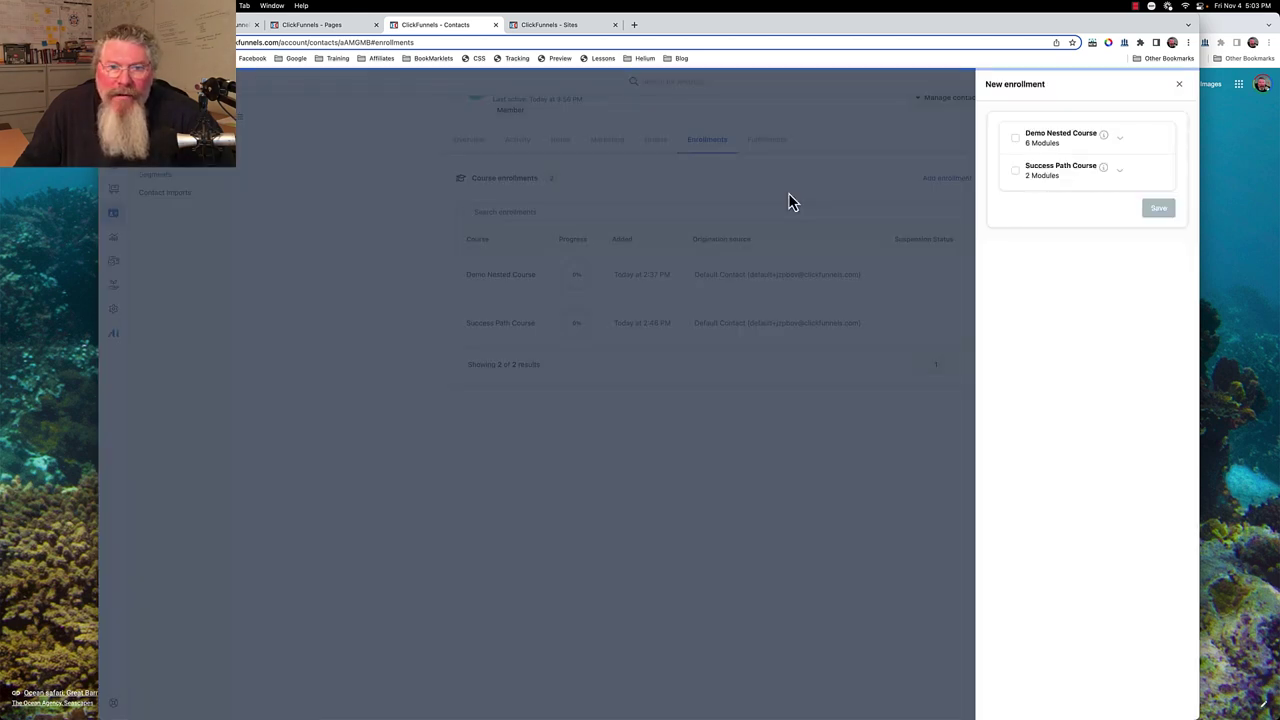
pyautogui.click(1016, 140)
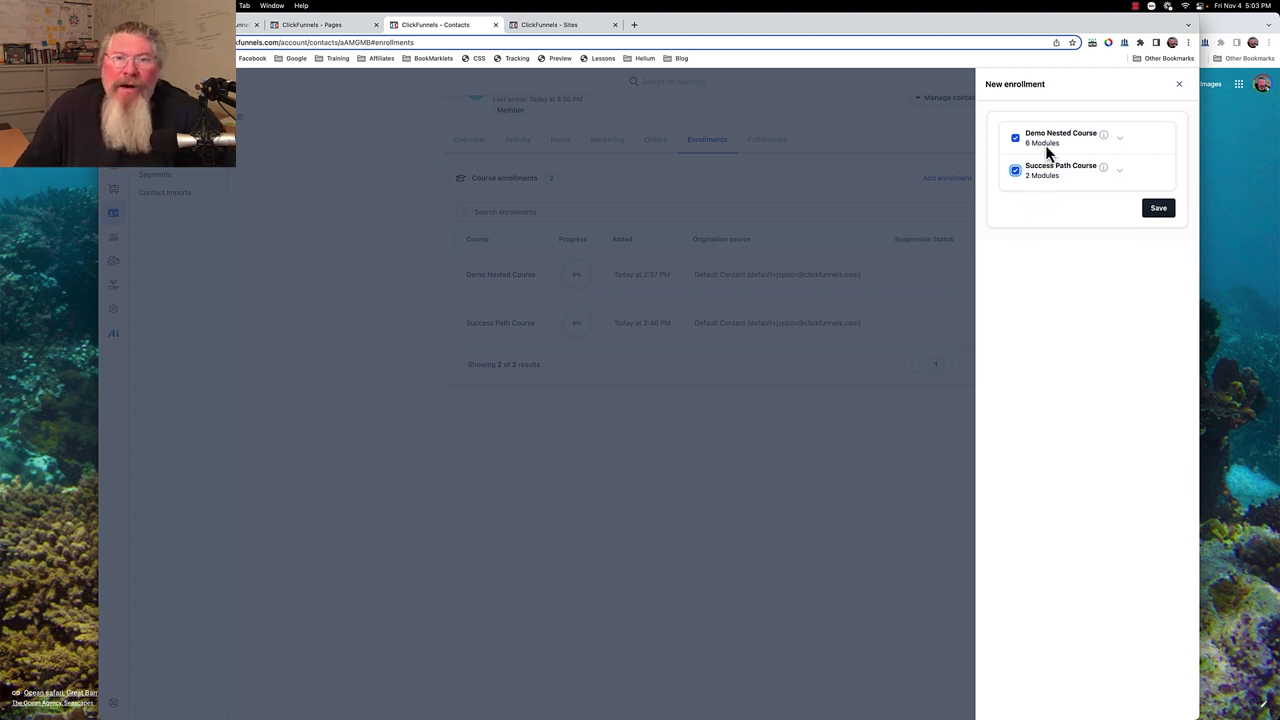
pyautogui.click(1153, 213)
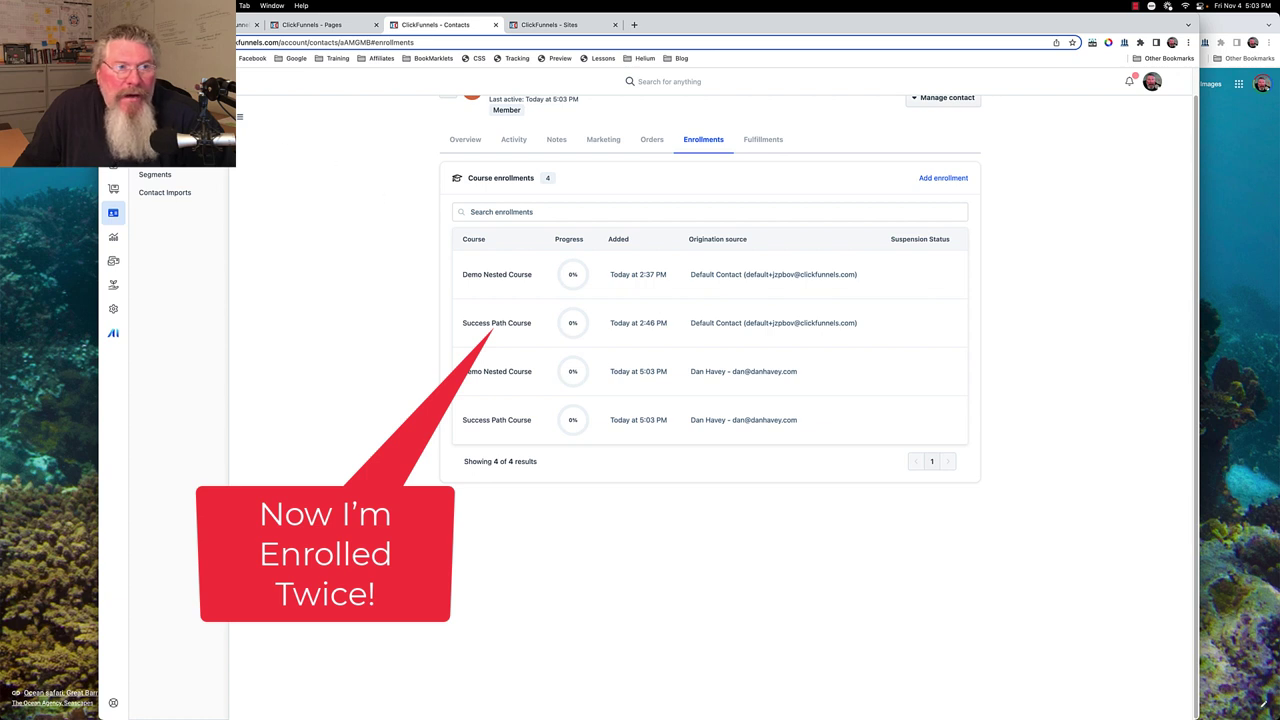
pyautogui.click(113, 212)
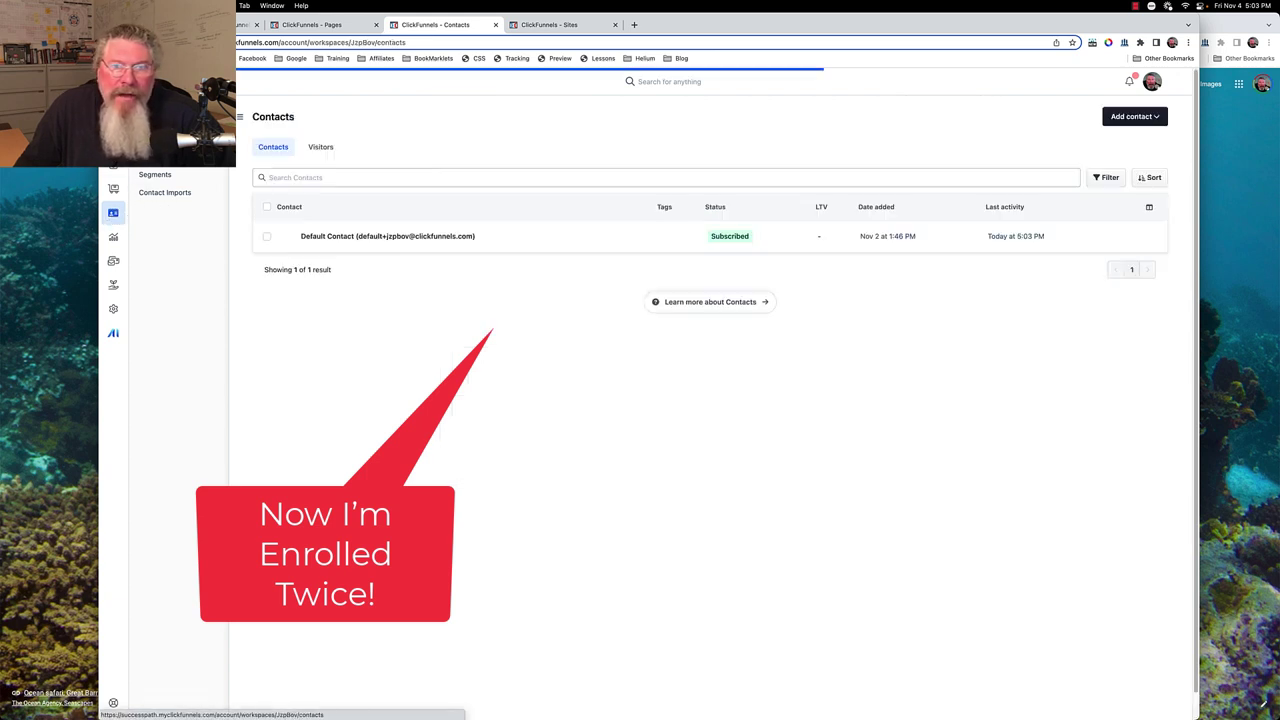
# Manually create a new contact using autofilled details
pyautogui.click(1121, 119)
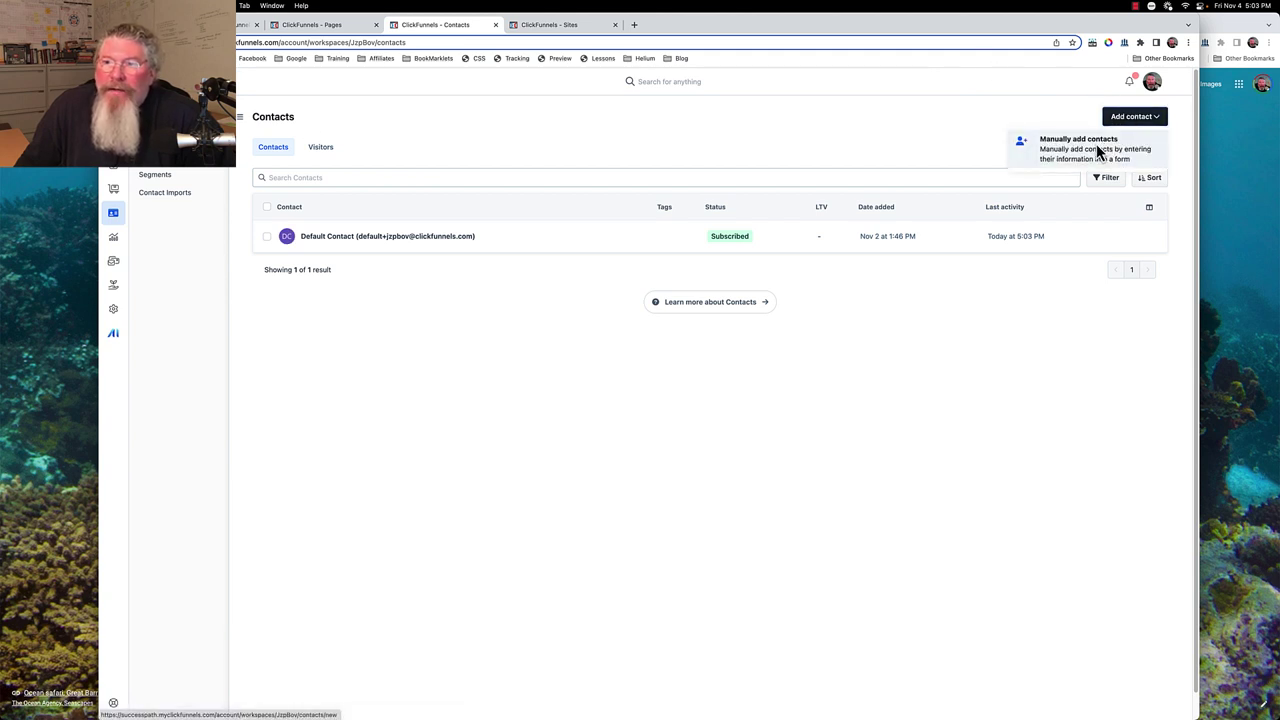
pyautogui.click(1098, 150)
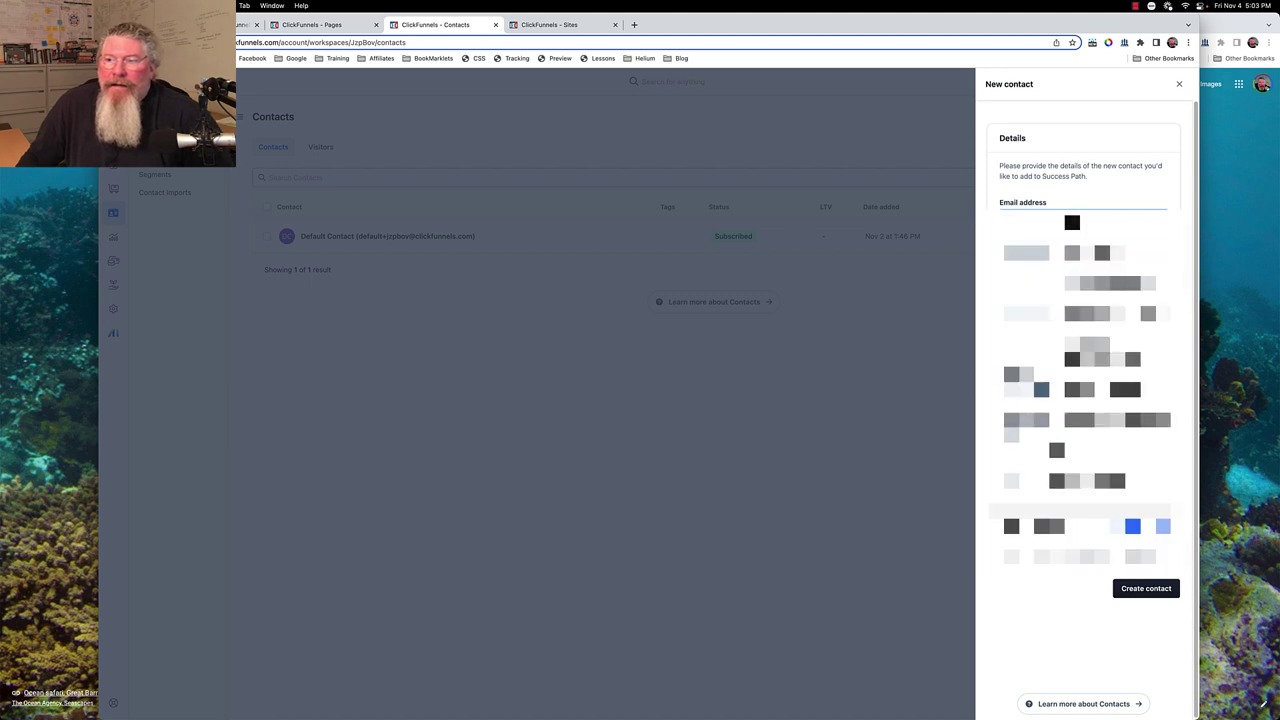
pyautogui.click(1072, 222)
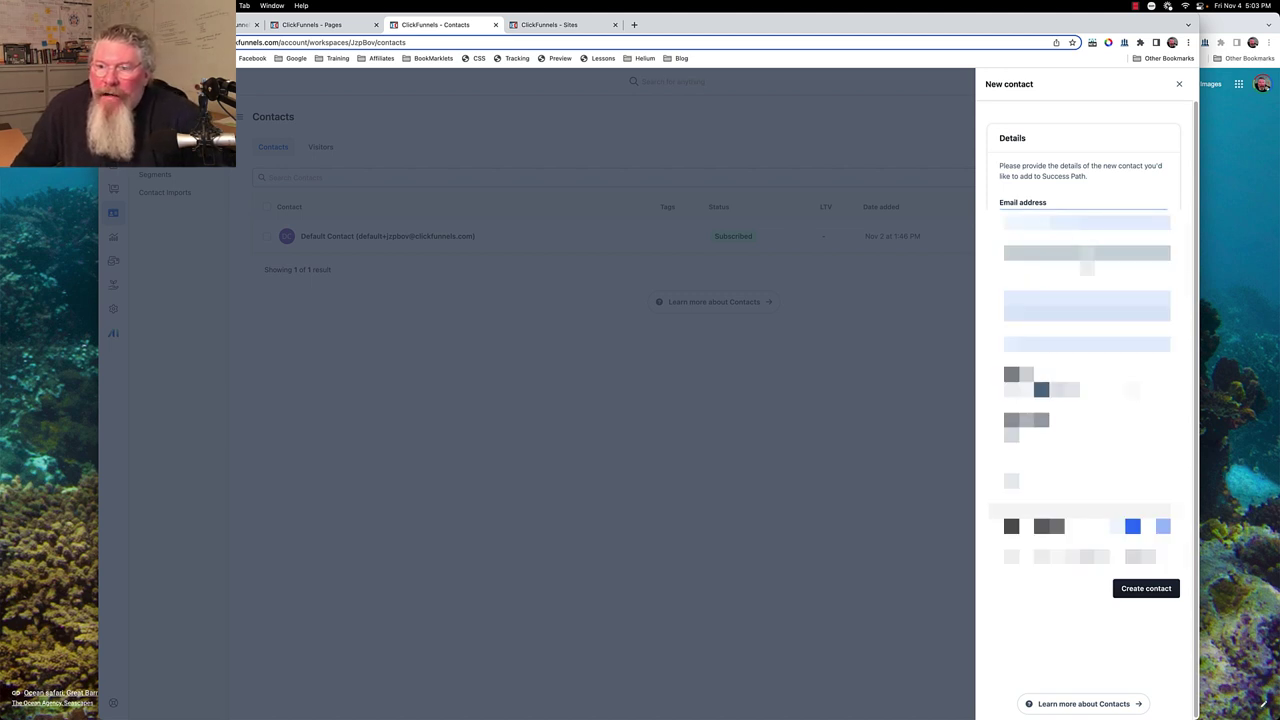
pyautogui.click(1057, 256)
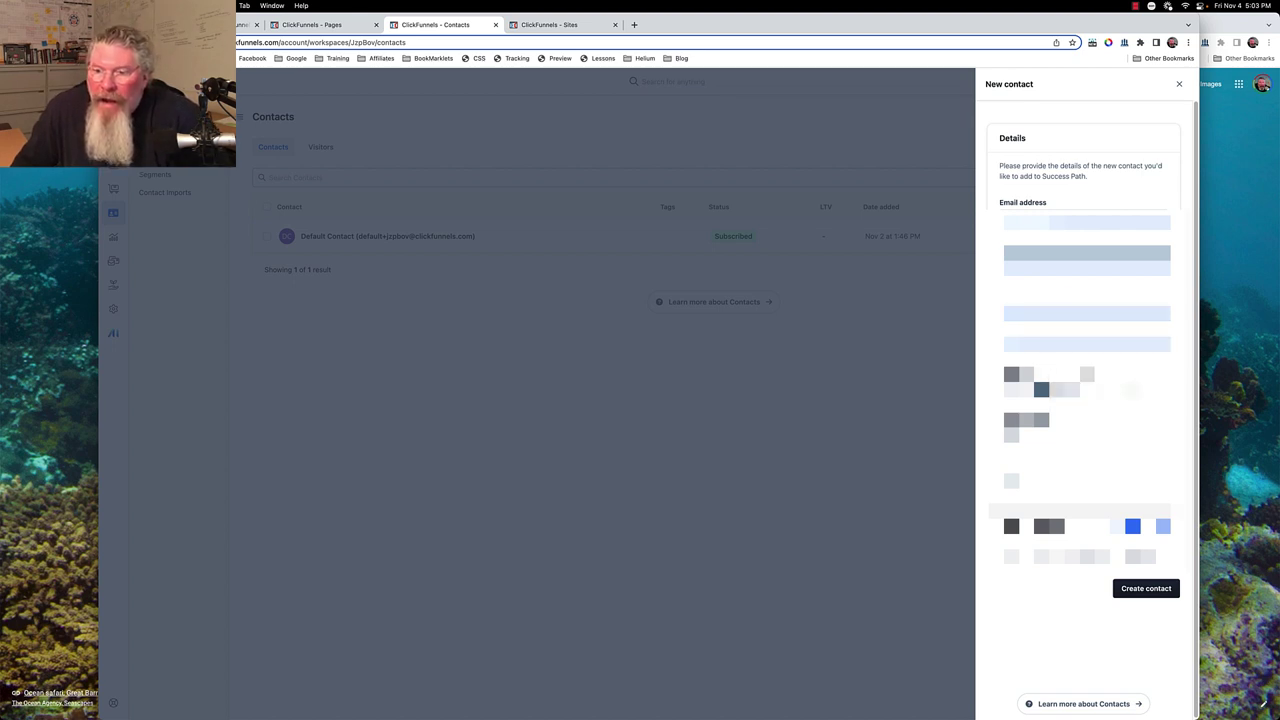
pyautogui.click(1148, 590)
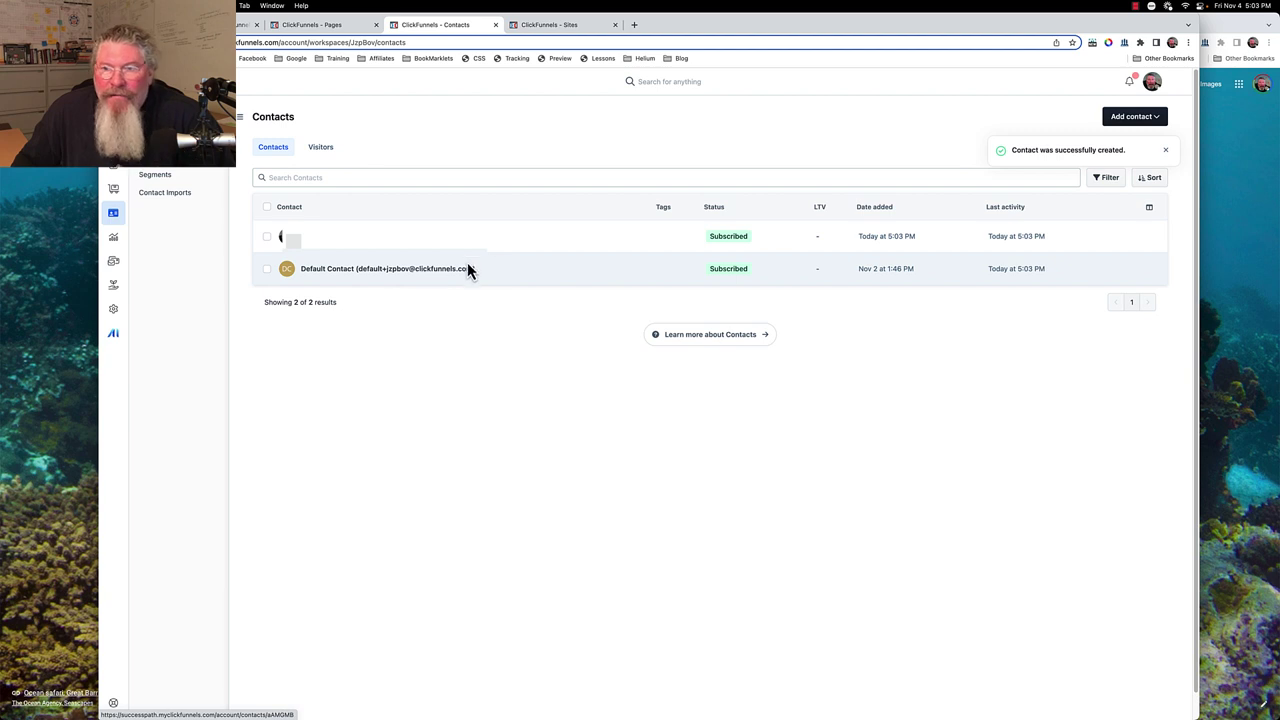
# Enroll the new contact in Demo Nested Course and Success Path Course
pyautogui.click(369, 240)
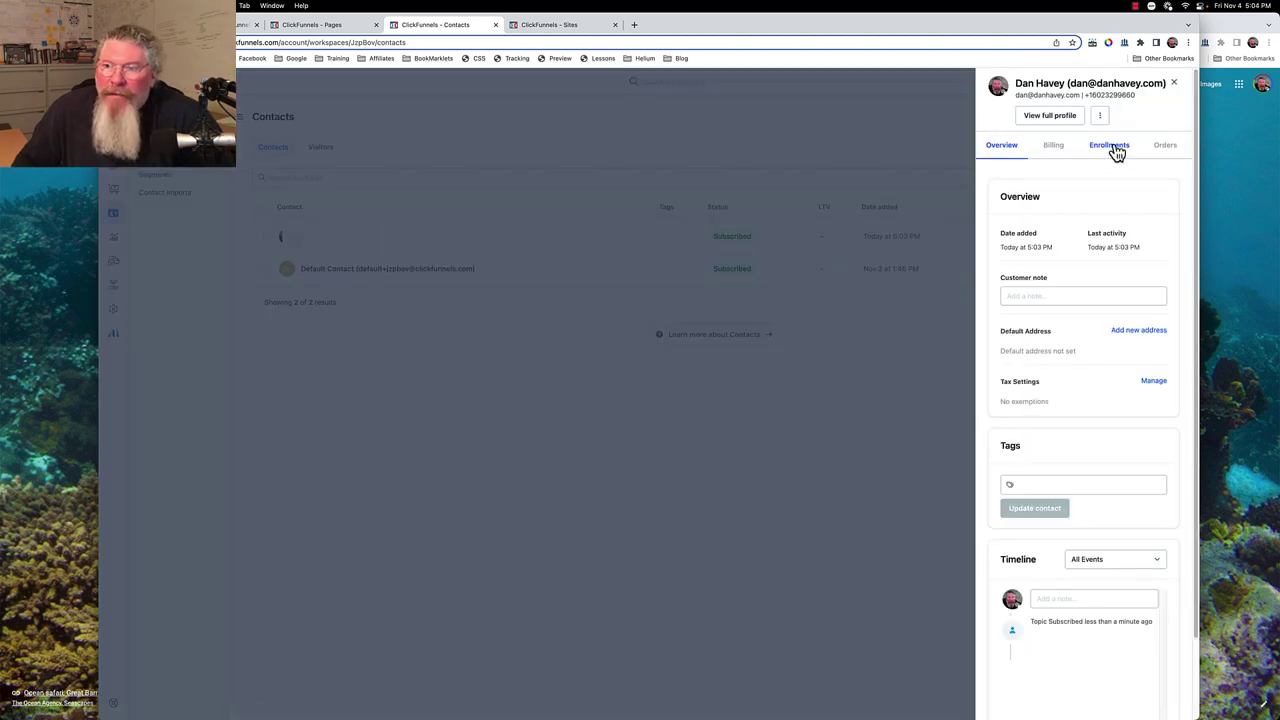
pyautogui.click(1116, 150)
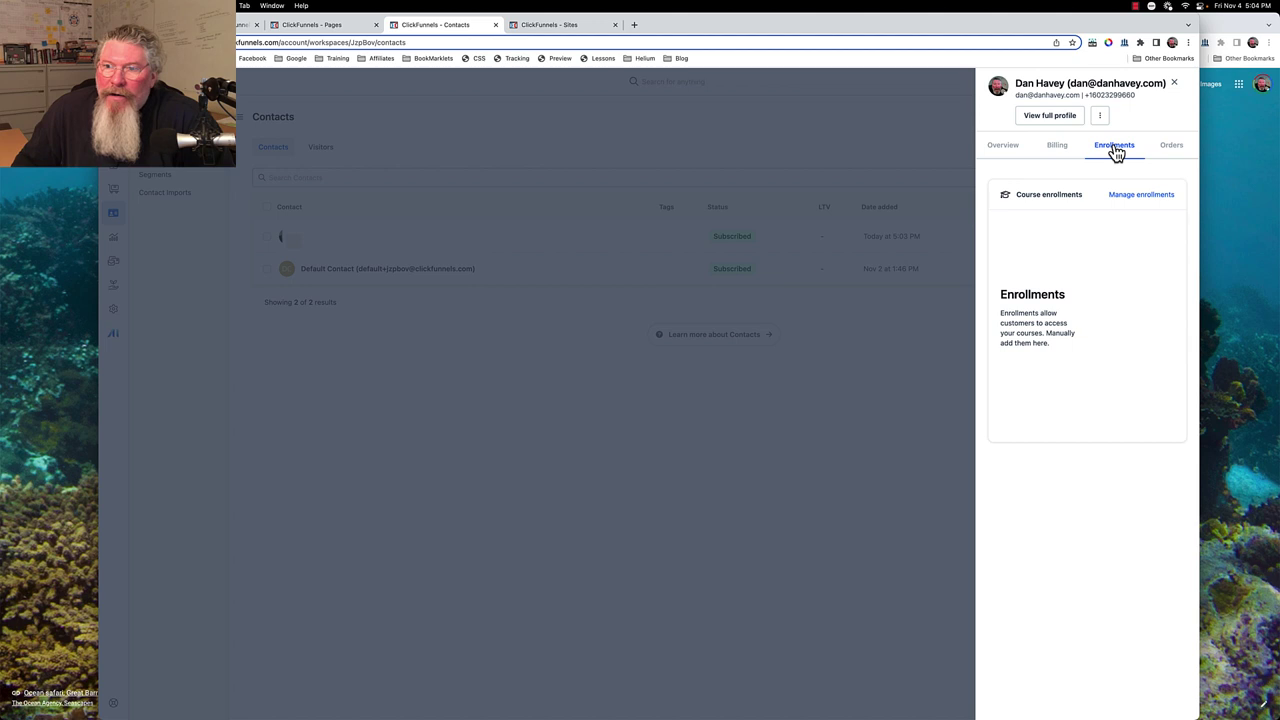
pyautogui.click(1126, 196)
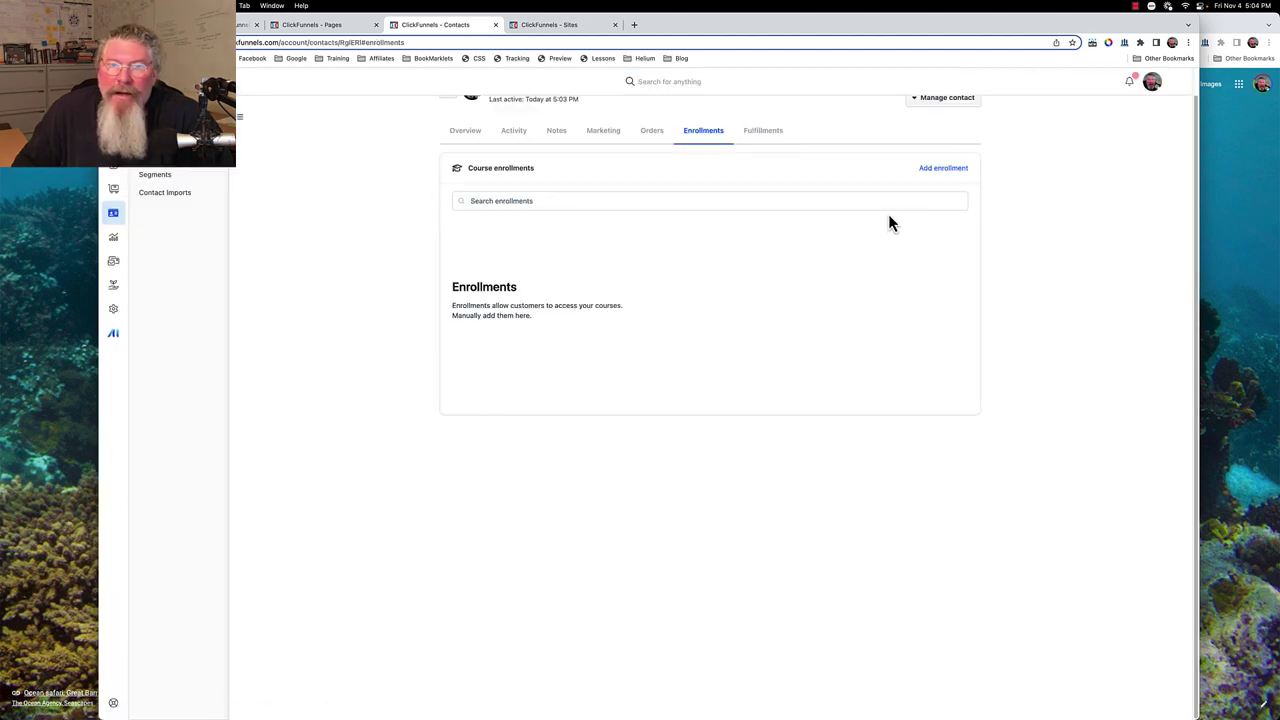
pyautogui.click(945, 174)
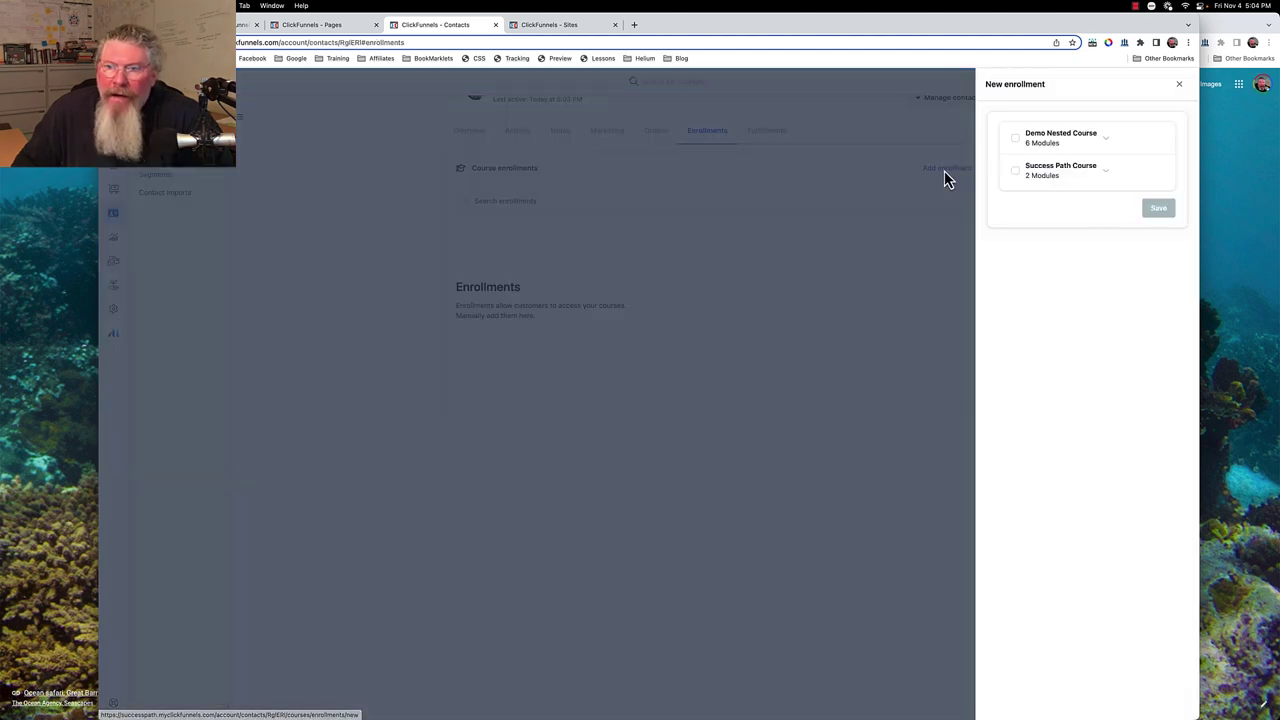
pyautogui.click(1015, 137)
pyautogui.click(1016, 172)
pyautogui.click(1157, 212)
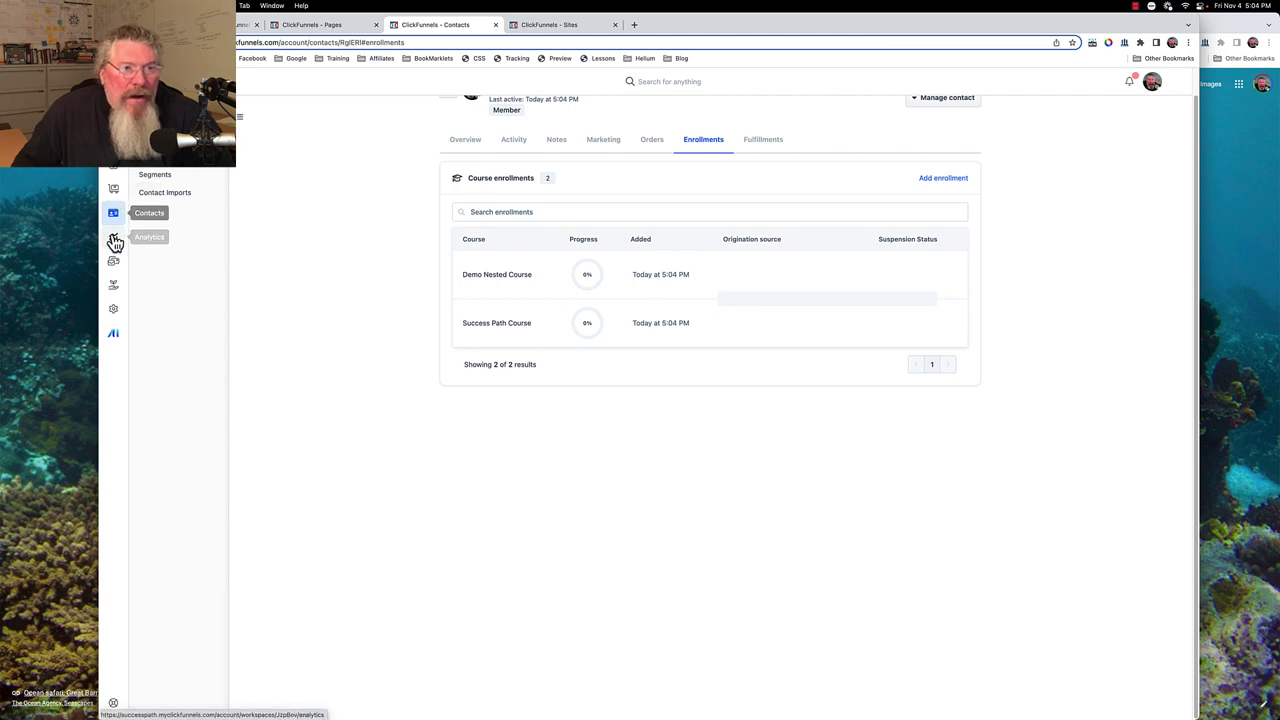
# Grant Success Path's First Product access to Demo Nested Course and Success Path Course
pyautogui.click(114, 176)
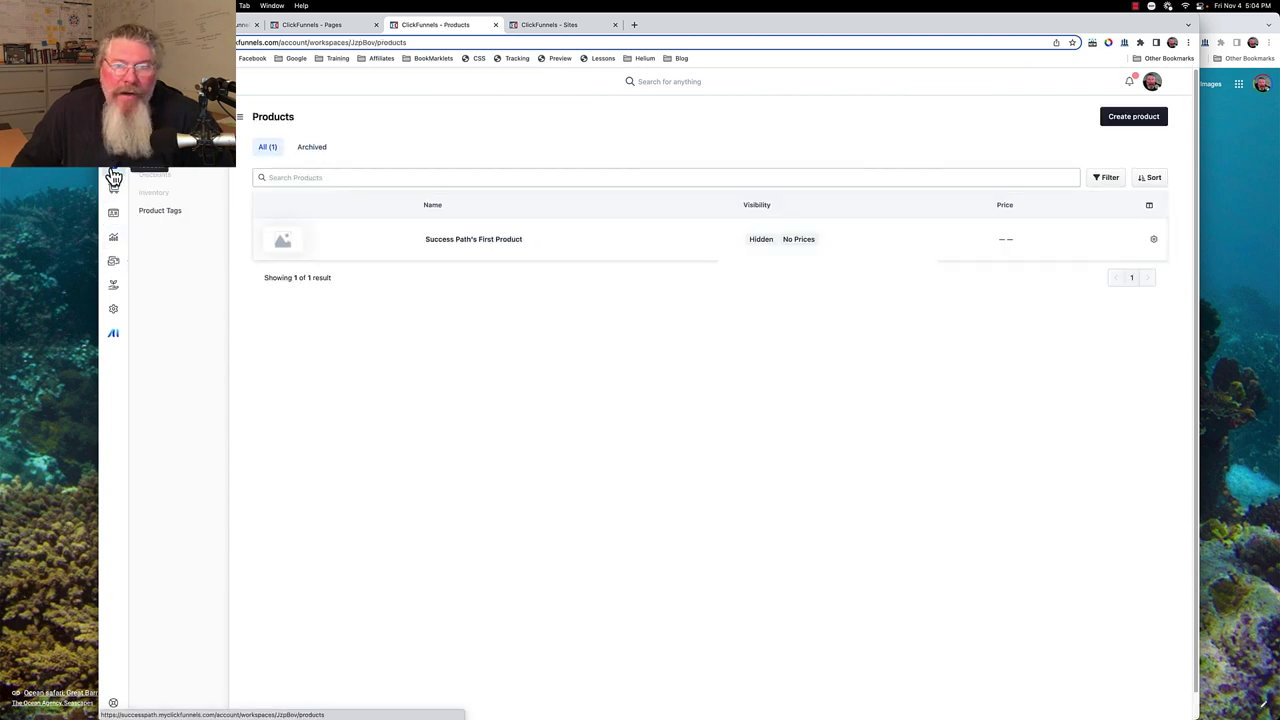
pyautogui.click(487, 245)
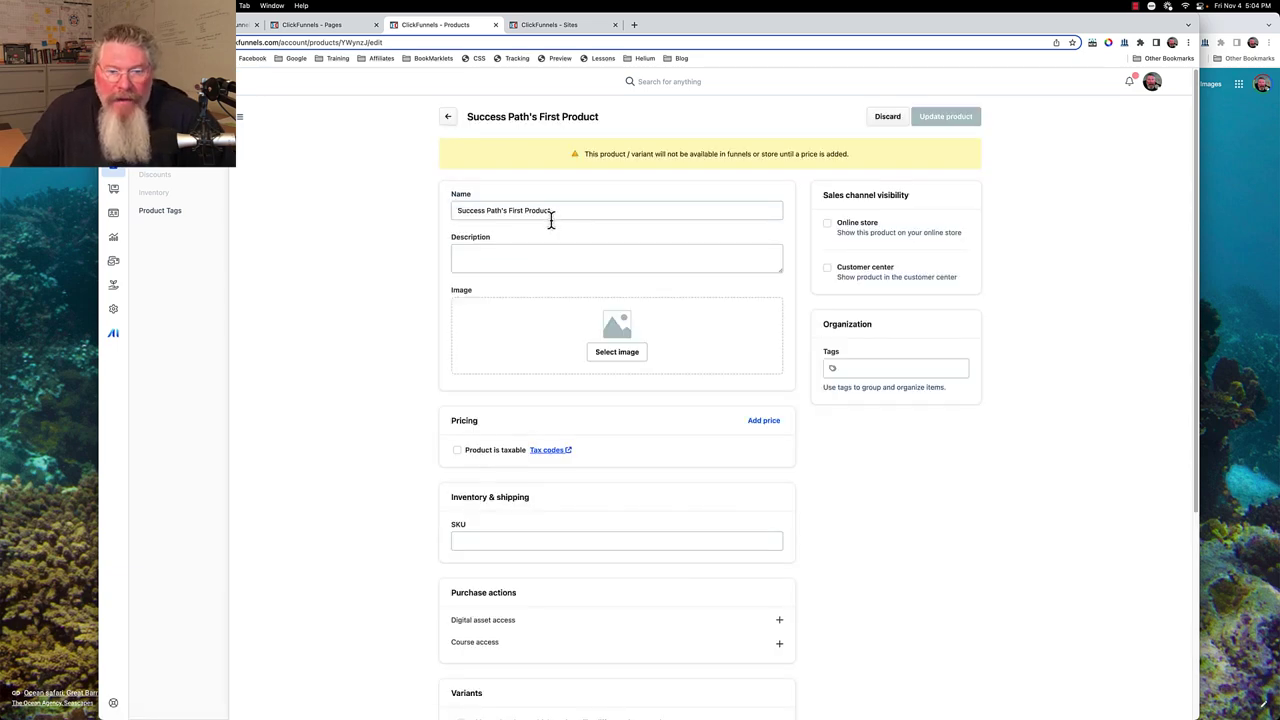
pyautogui.scroll(-5, 551, 220)
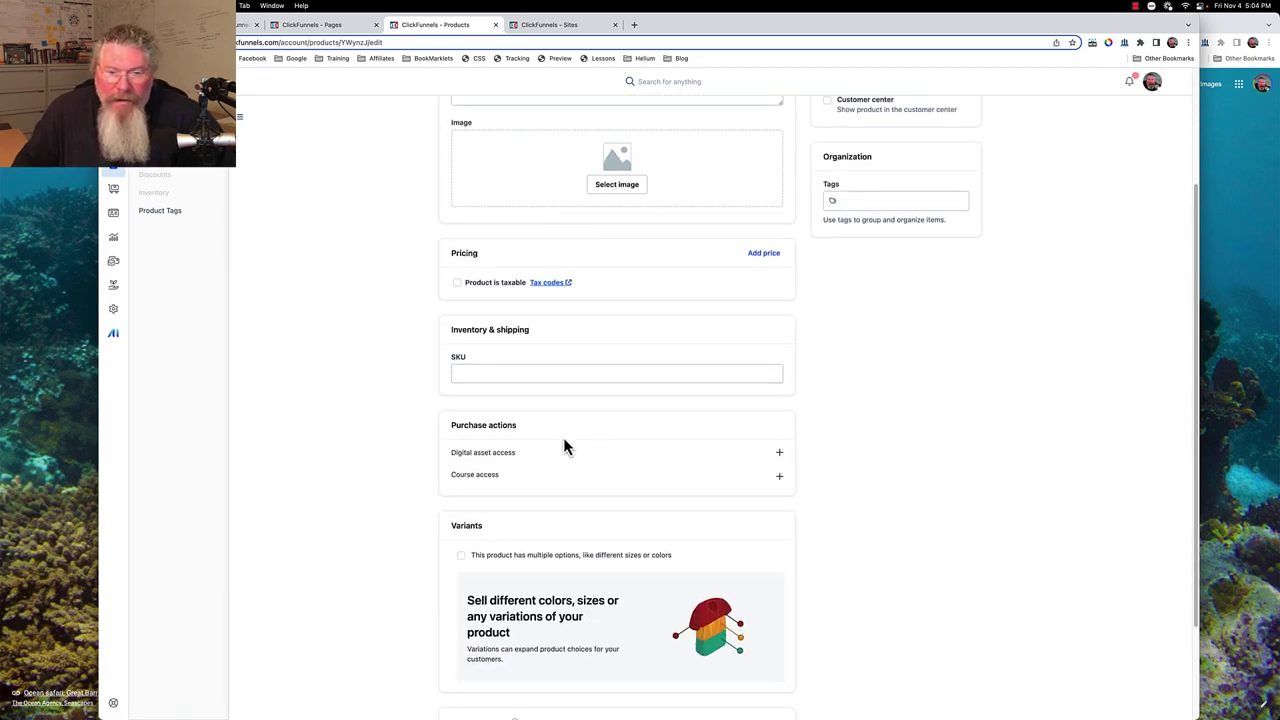
pyautogui.click(779, 476)
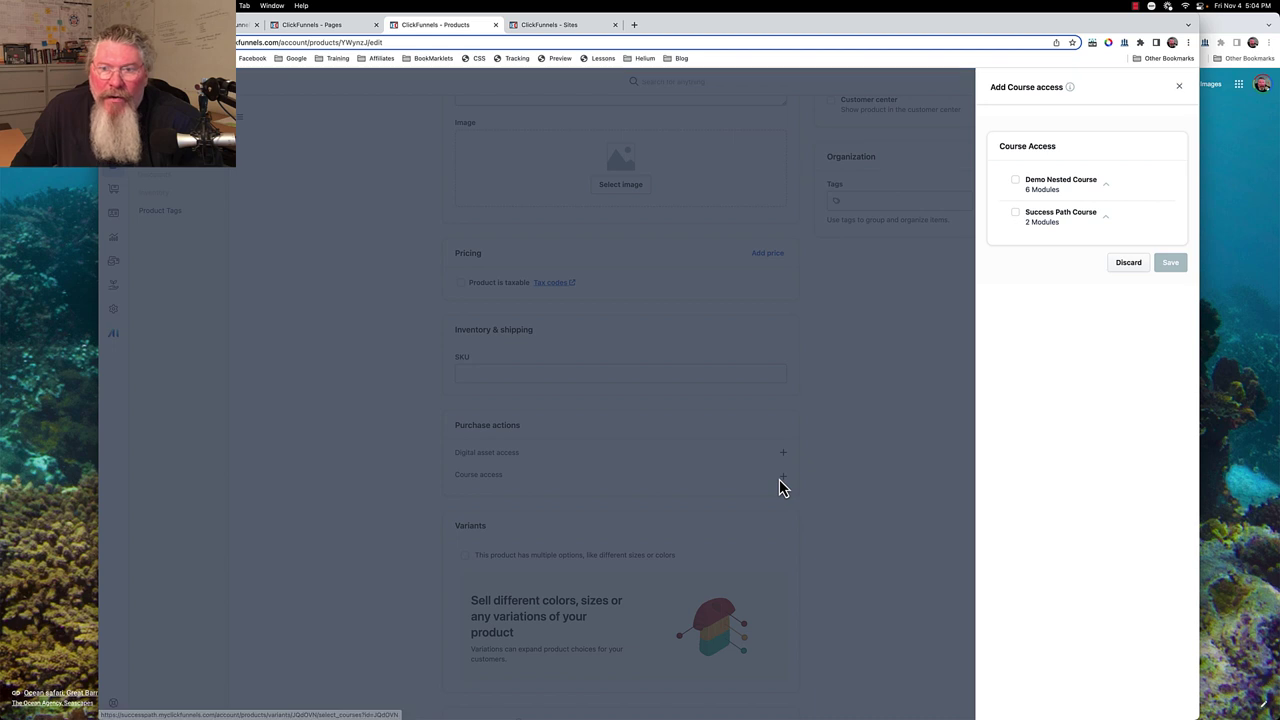
pyautogui.click(1016, 184)
pyautogui.click(1016, 216)
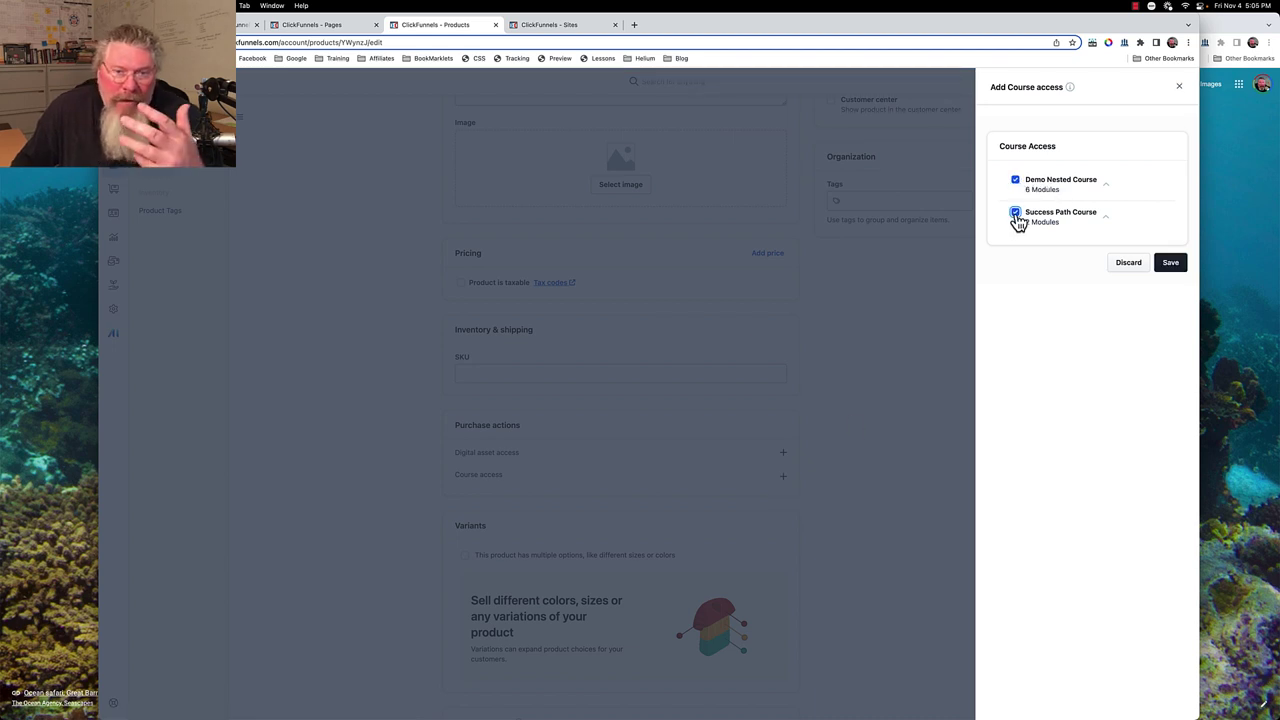
pyautogui.click(1168, 263)
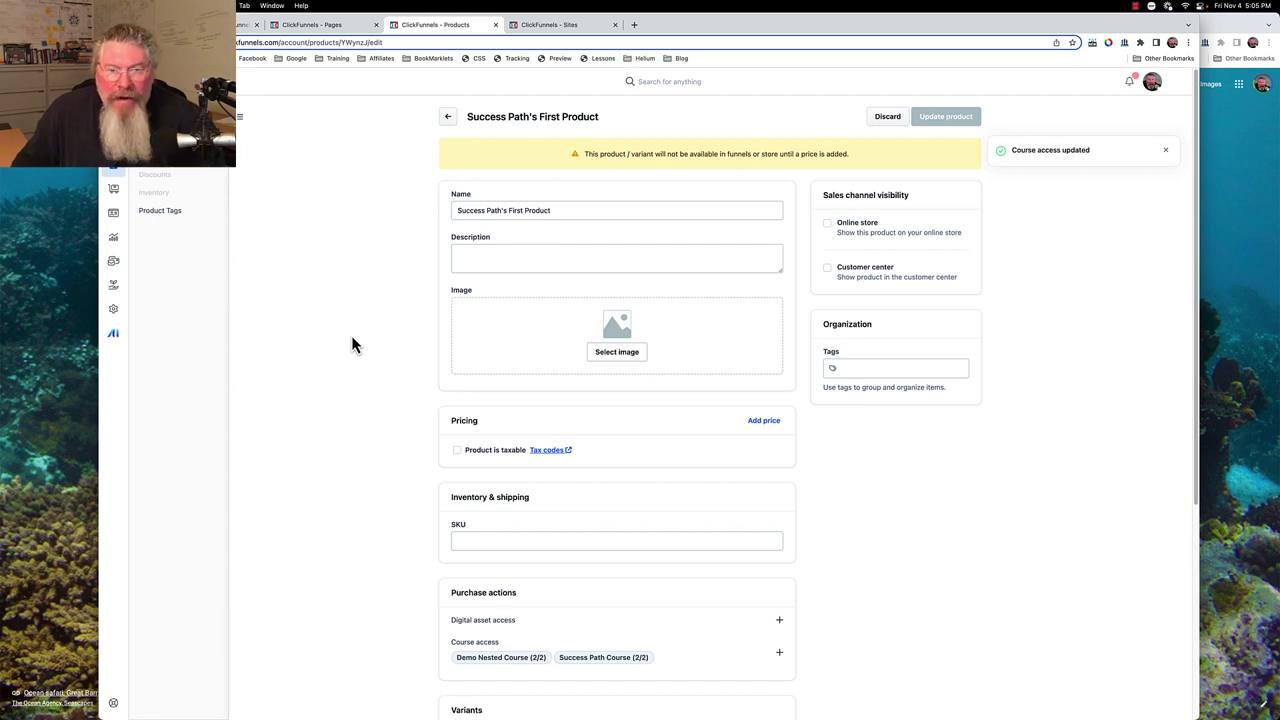
pyautogui.scroll(-2, 349, 340)
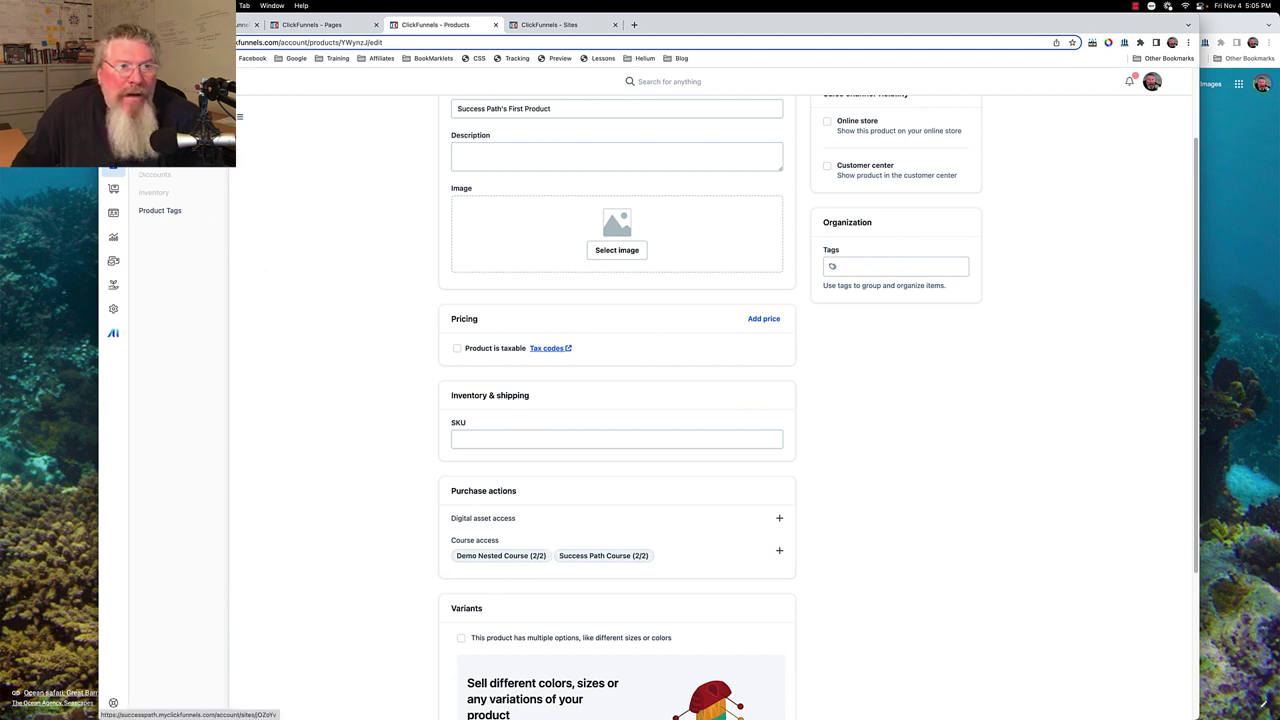
pyautogui.click(113, 152)
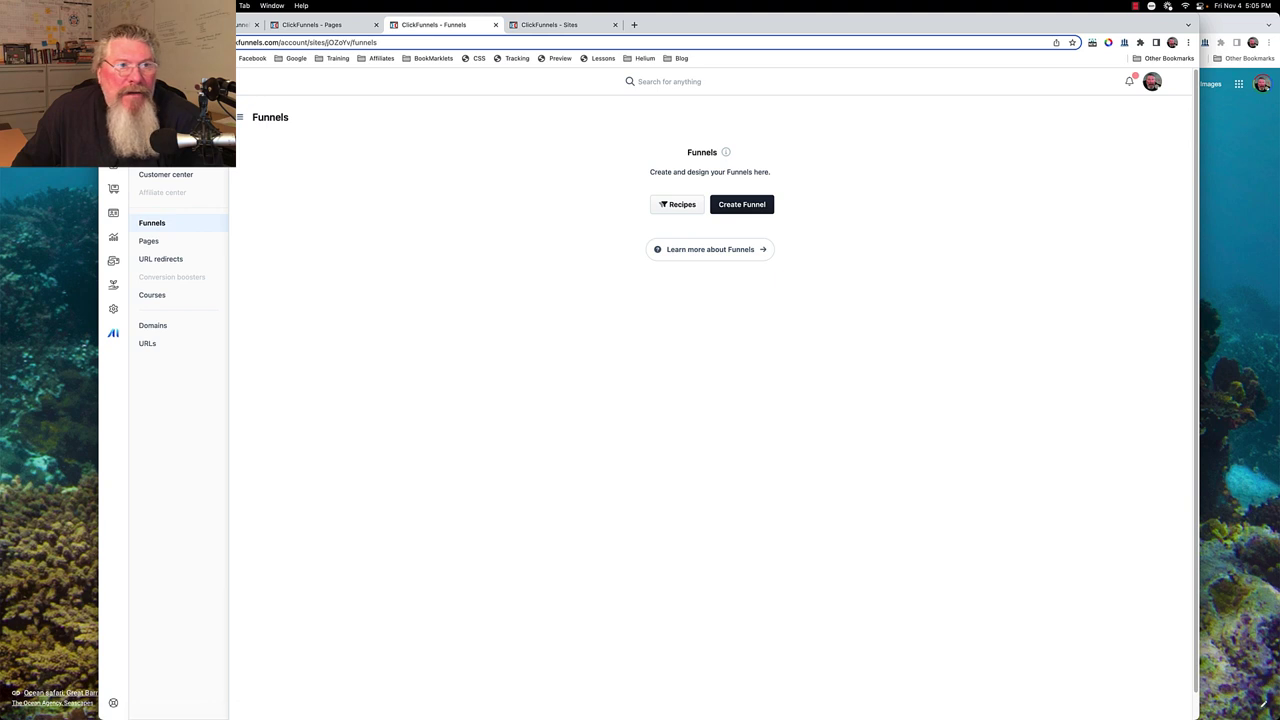
# Switch to the personal workspace and open its first New Funnel
pyautogui.click(240, 117)
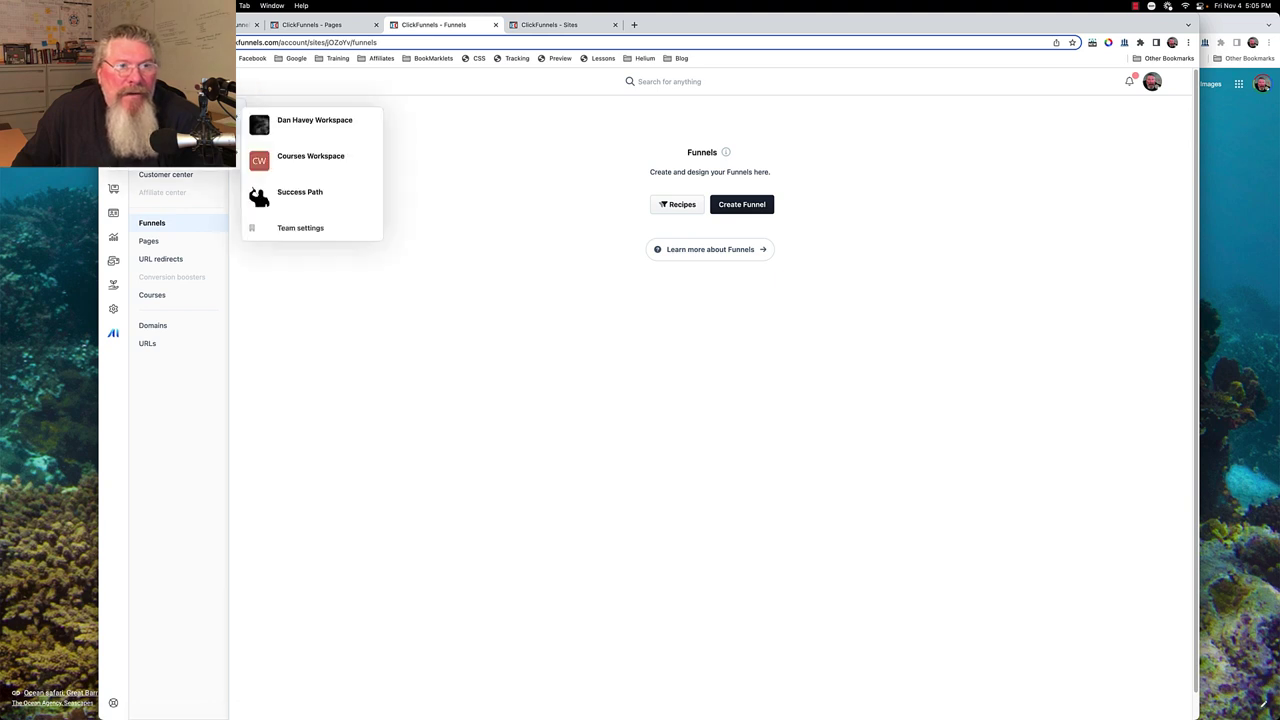
pyautogui.click(296, 128)
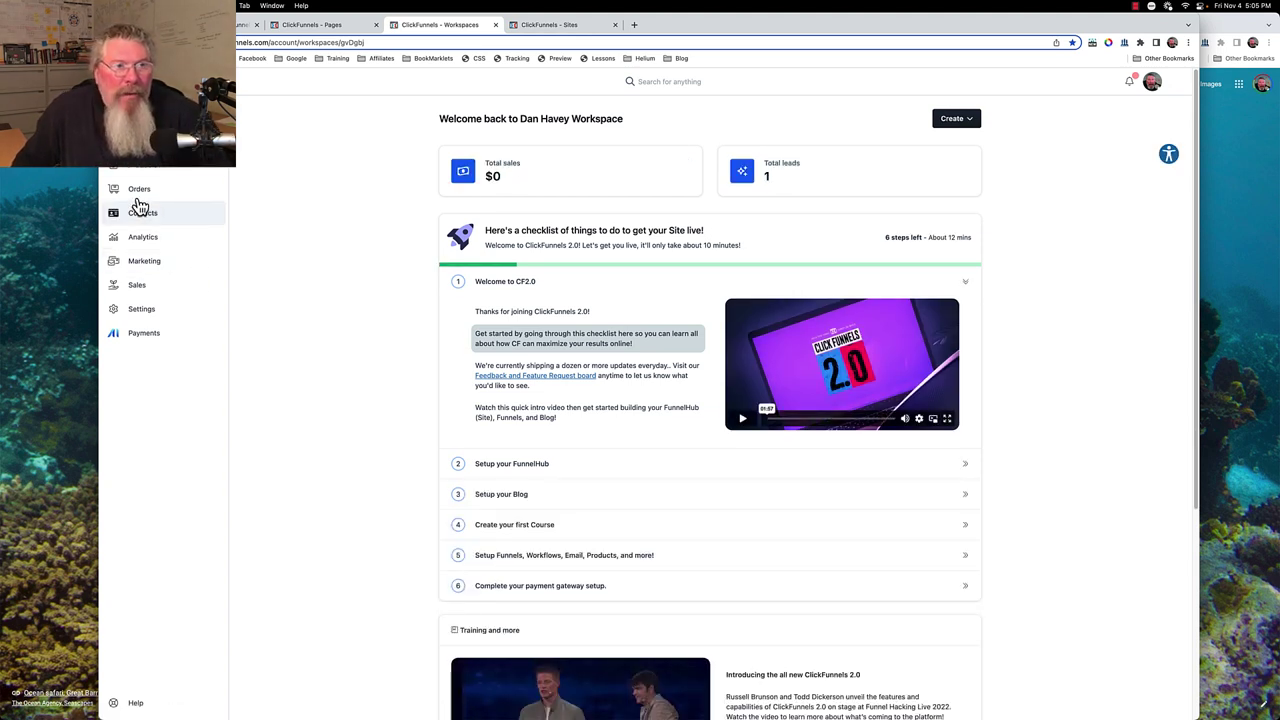
pyautogui.click(190, 163)
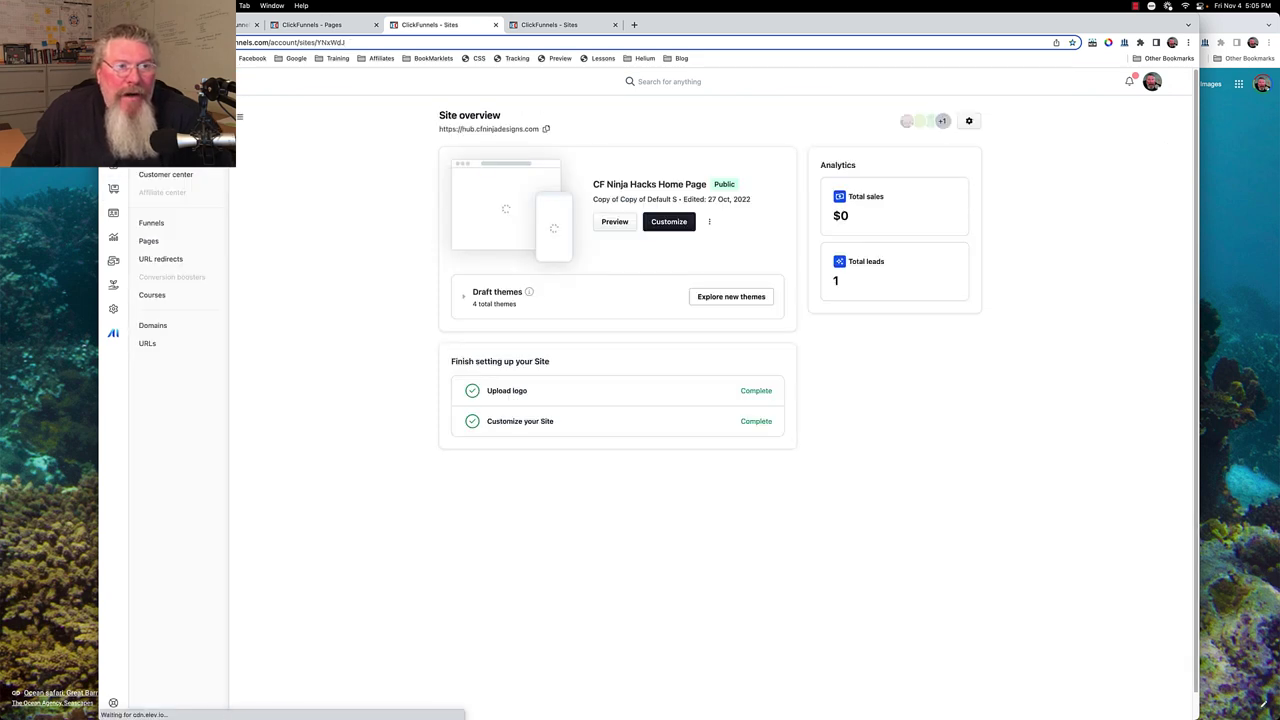
pyautogui.click(155, 227)
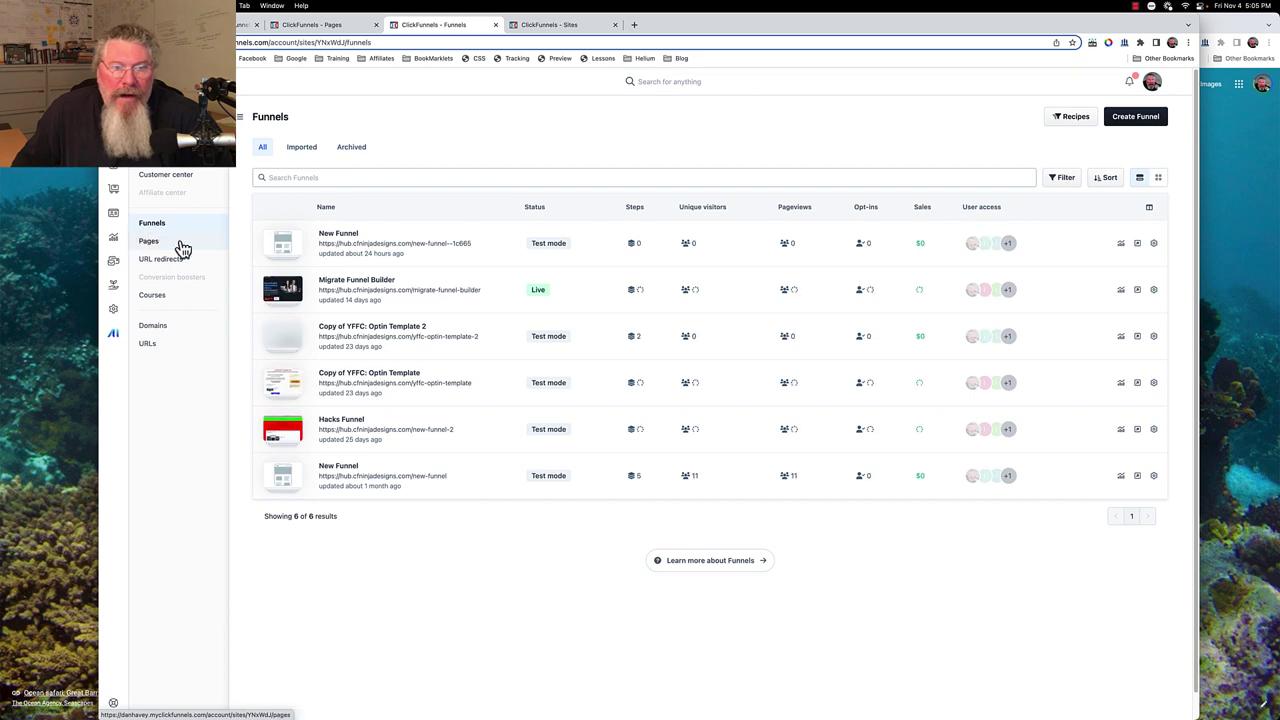
pyautogui.click(323, 243)
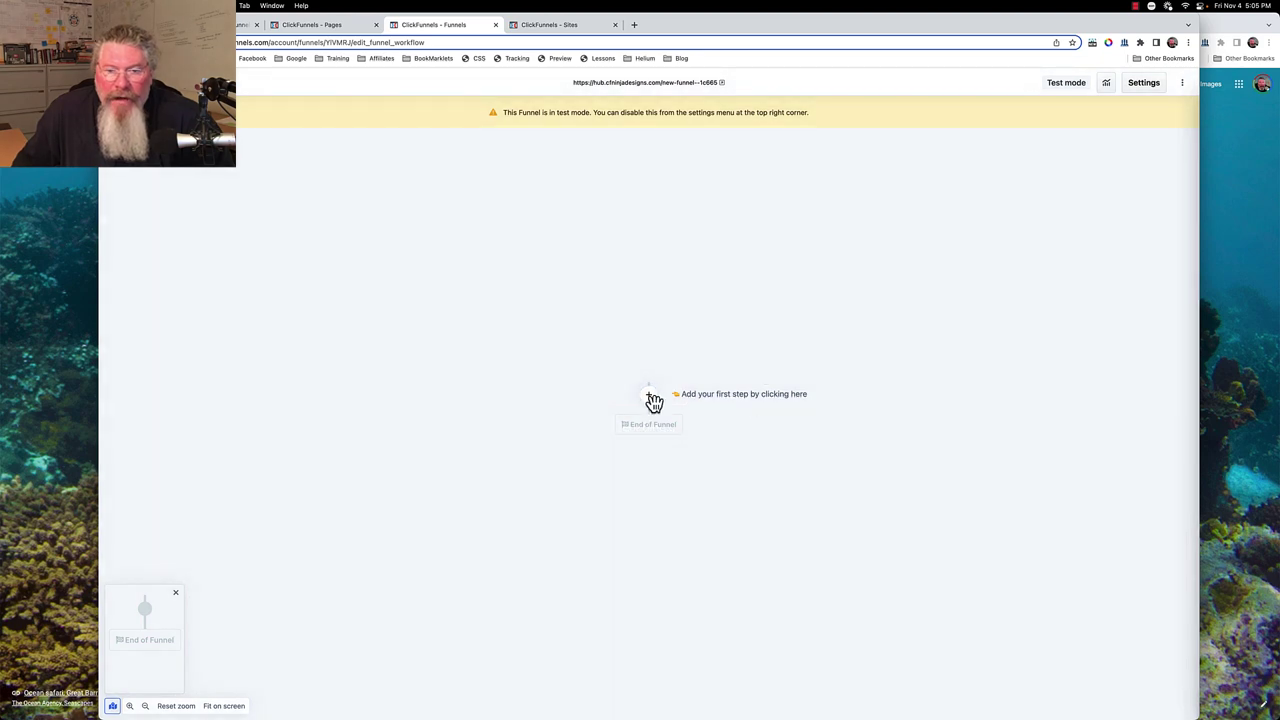
# Add a page step named 'zdfgzdfz' built from the Opt-in 3 template
pyautogui.click(650, 397)
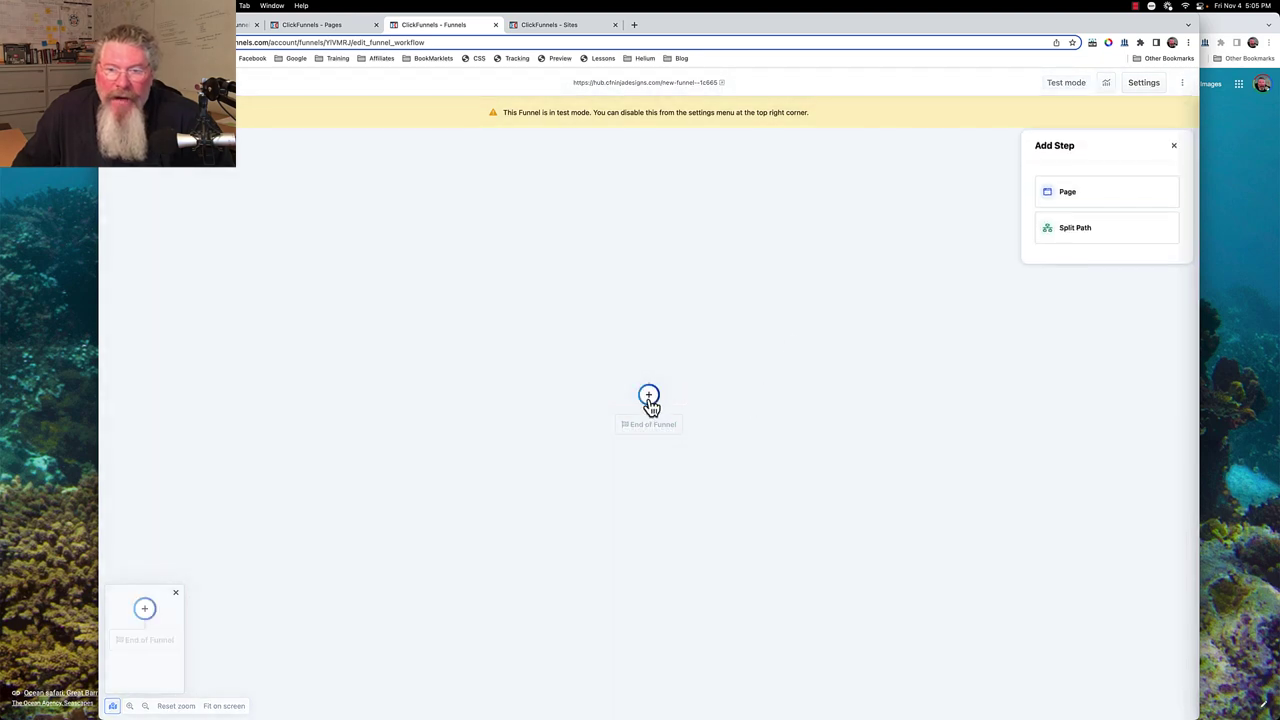
pyautogui.click(1068, 200)
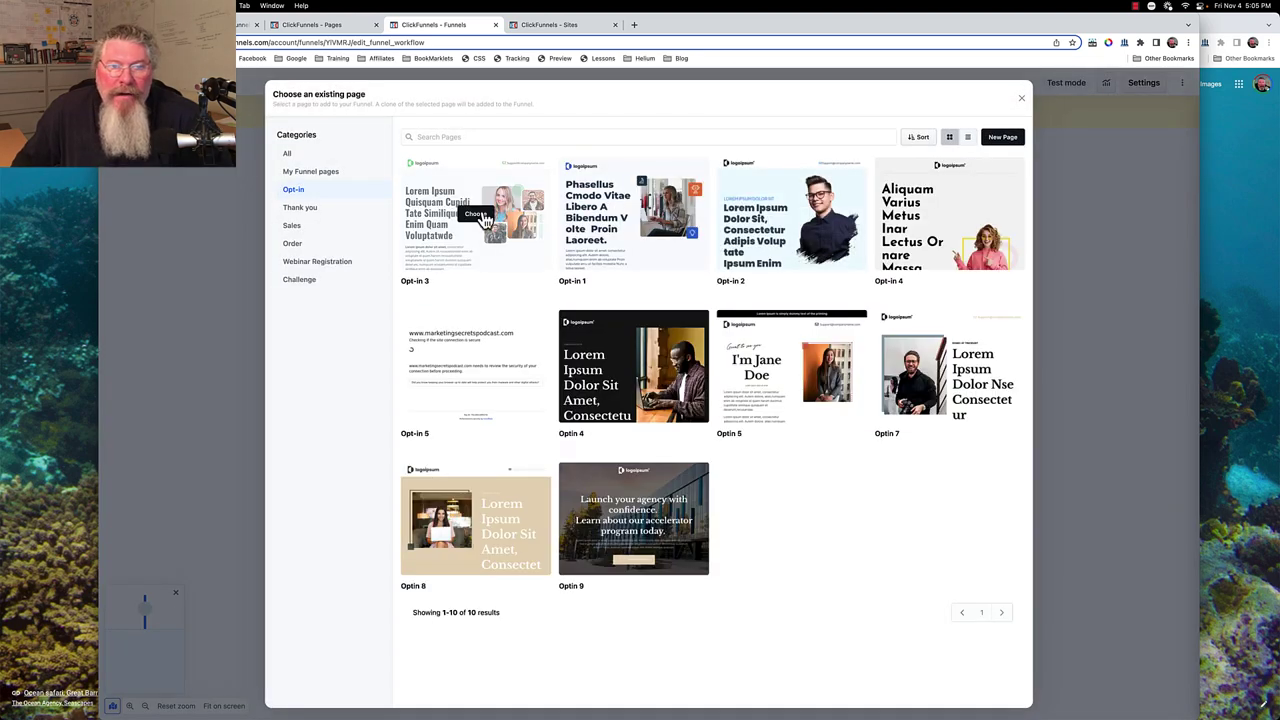
pyautogui.click(482, 210)
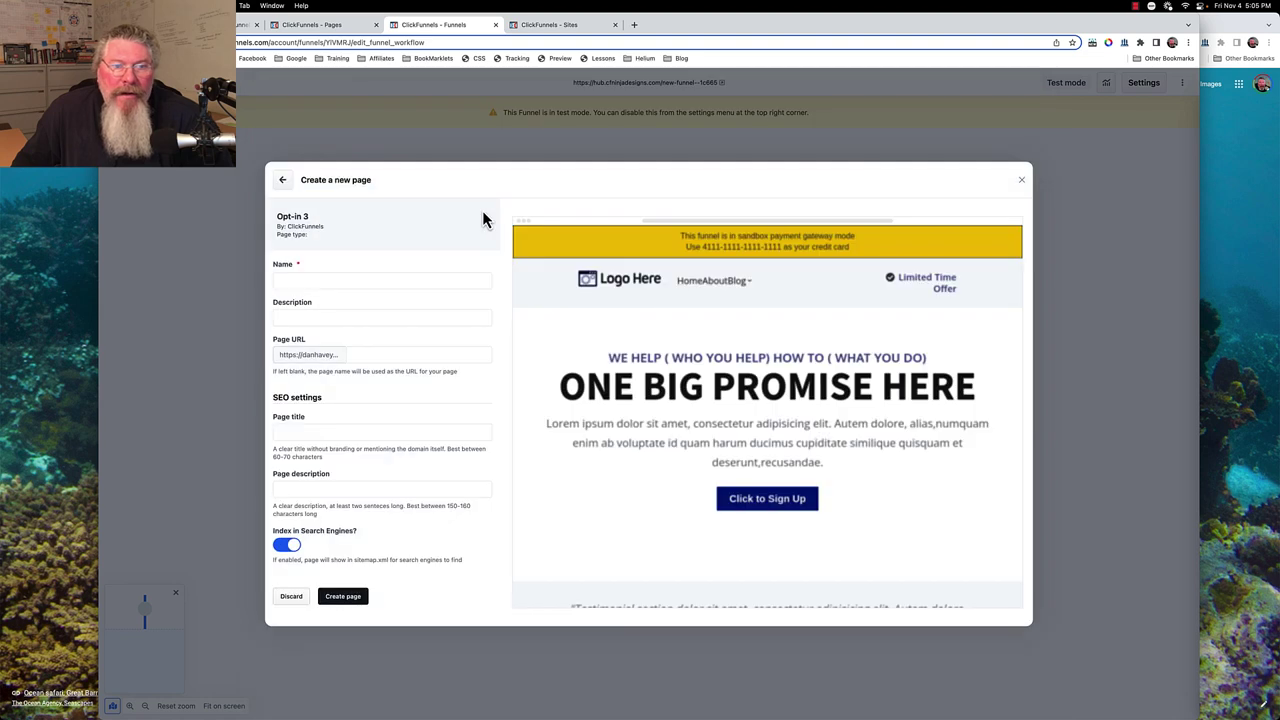
pyautogui.click(340, 597)
pyautogui.click(364, 279)
pyautogui.write('zdfgzdfz')
pyautogui.click(342, 612)
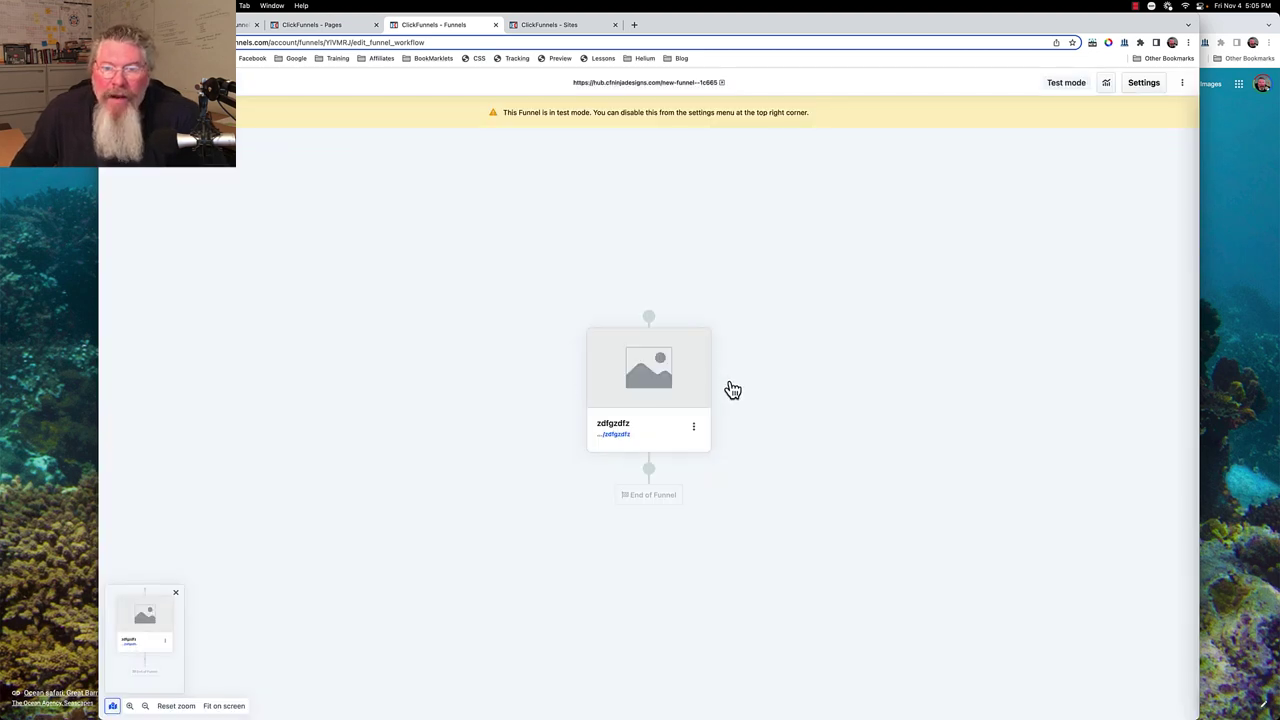
pyautogui.click(723, 373)
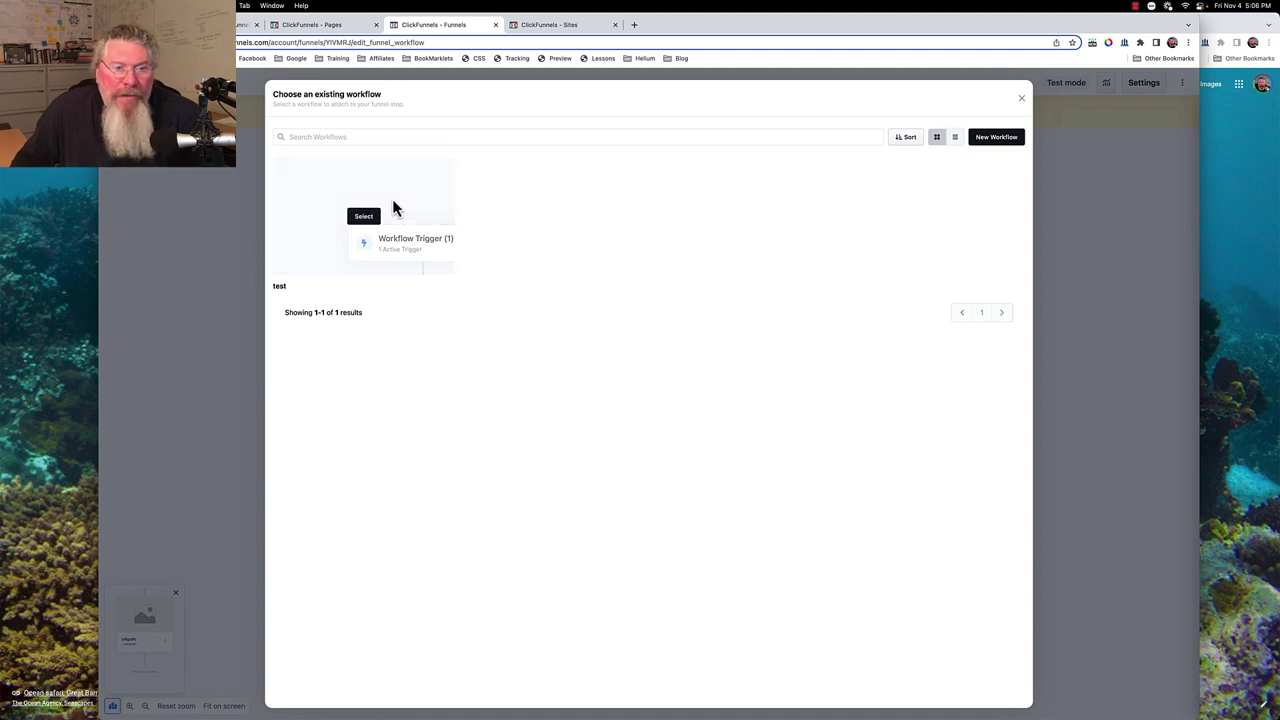
# Attach the test workflow to the page with the Opt-In trigger event
pyautogui.click(364, 216)
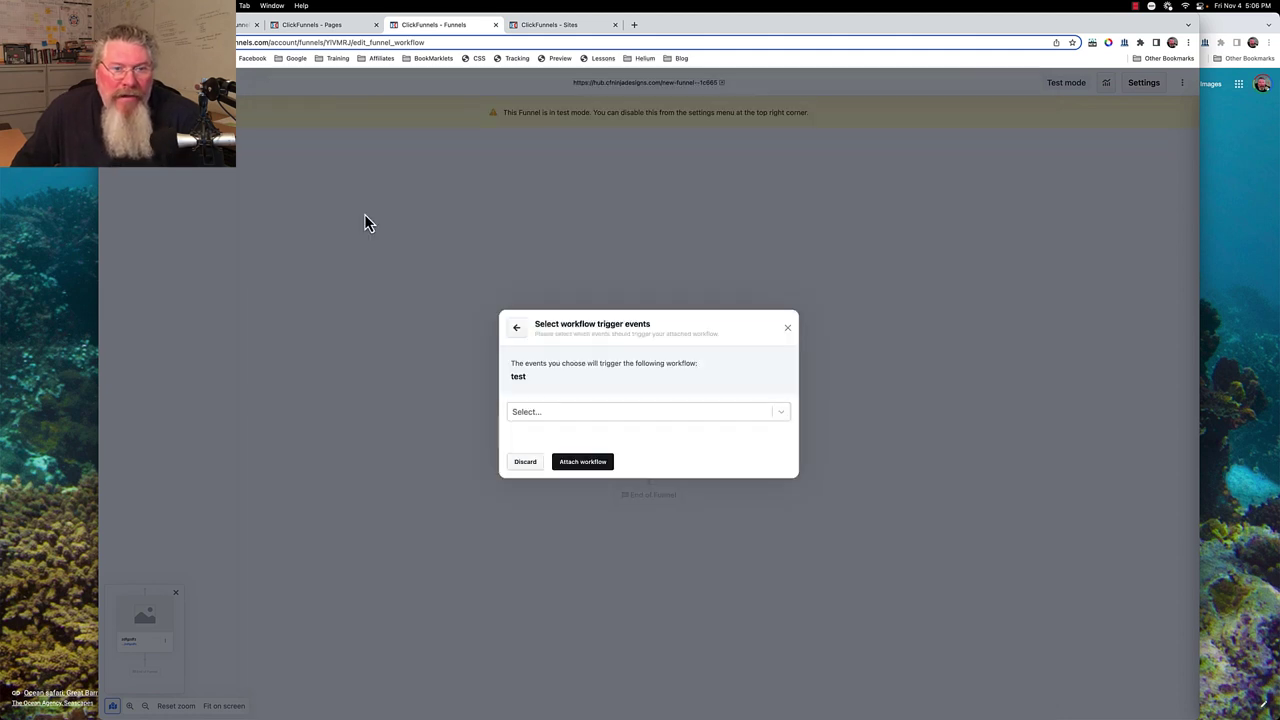
pyautogui.click(562, 412)
pyautogui.click(534, 477)
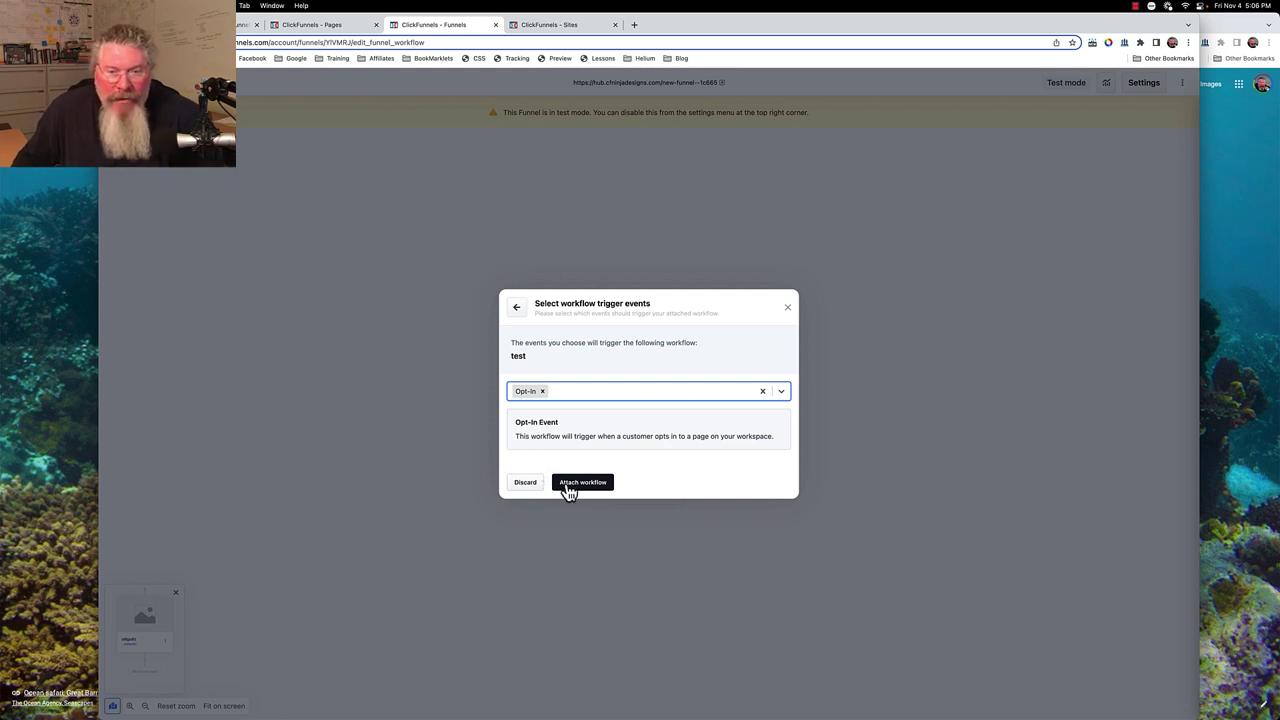
pyautogui.click(566, 483)
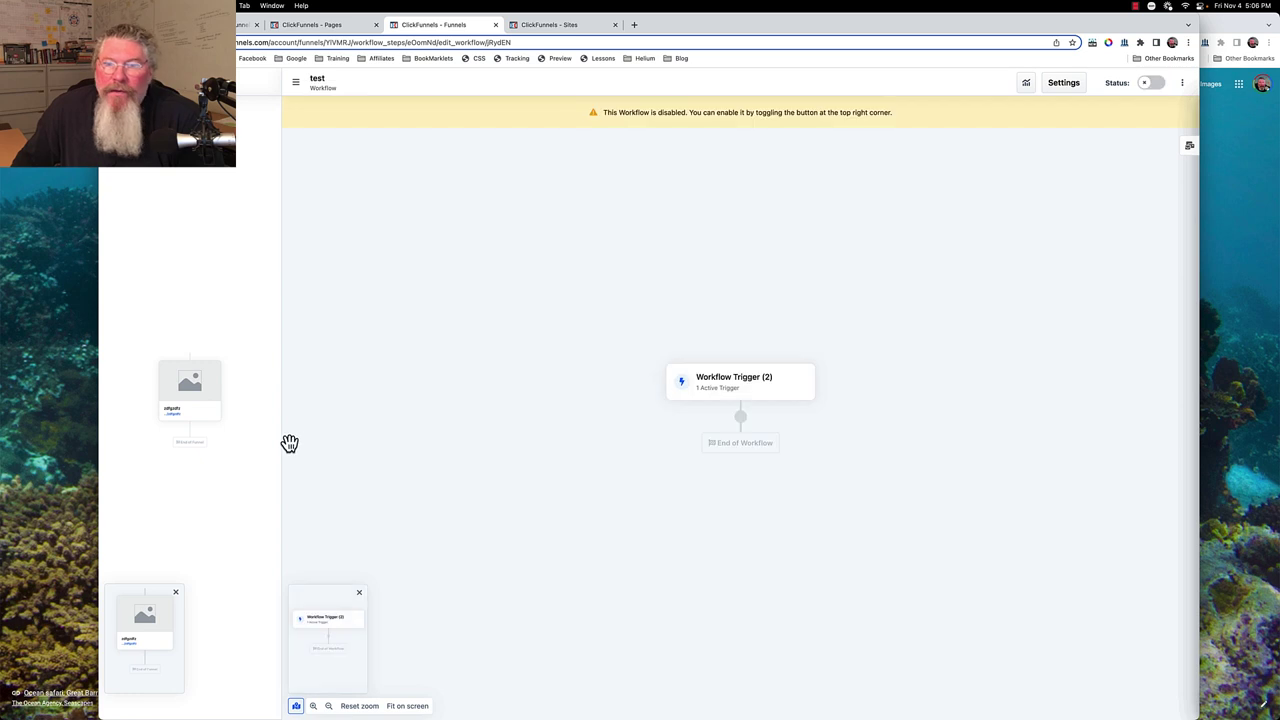
# Activate the New Funnel page trigger and create an additional Opt-In trigger
pyautogui.click(721, 385)
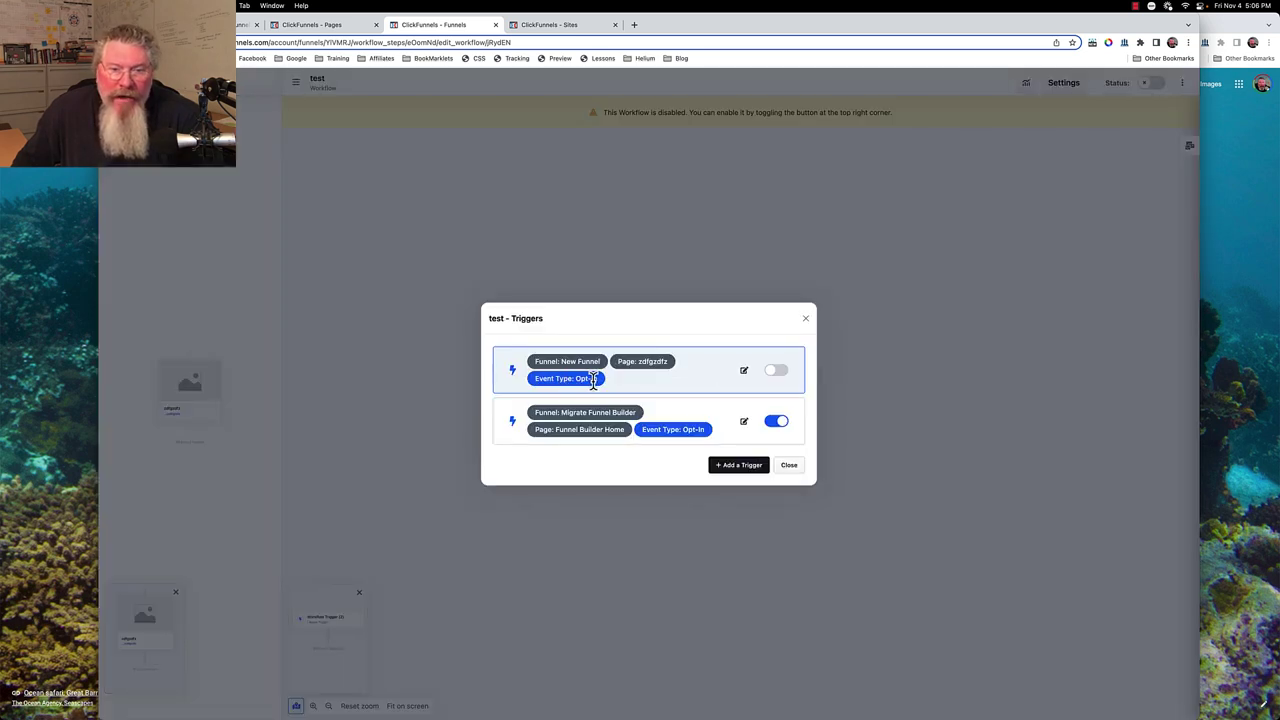
pyautogui.click(781, 373)
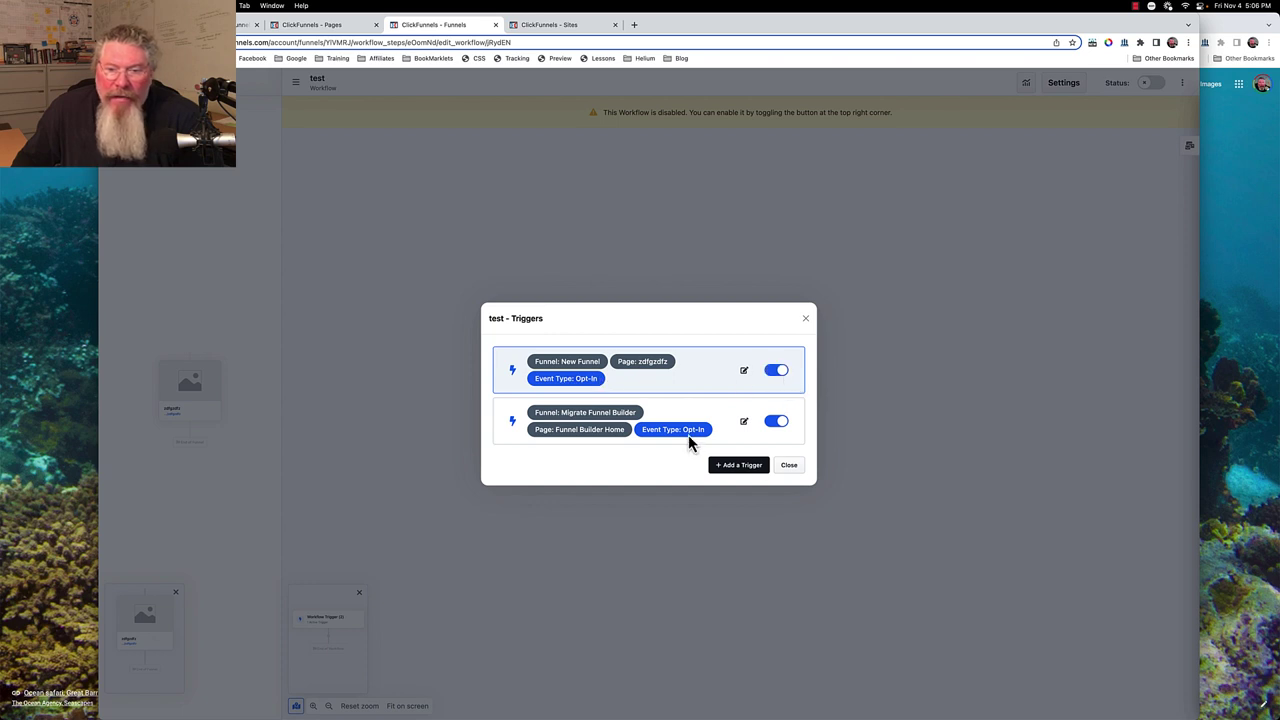
pyautogui.click(748, 467)
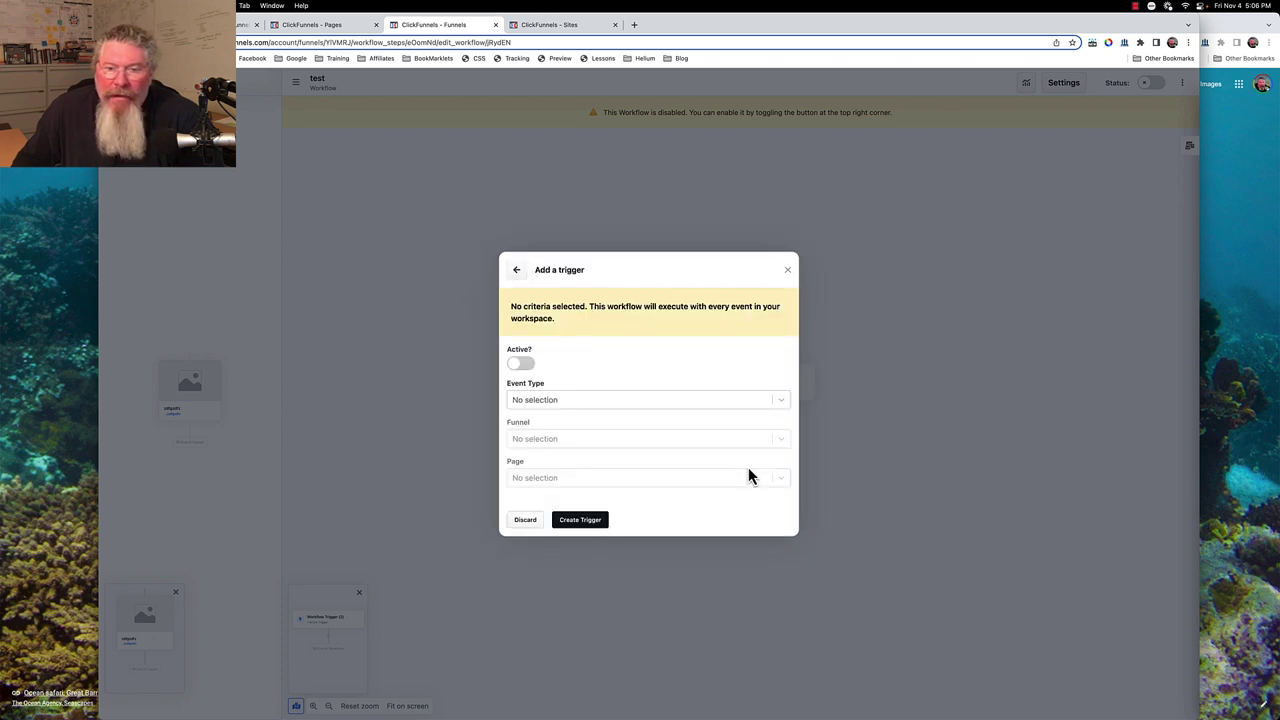
pyautogui.click(581, 400)
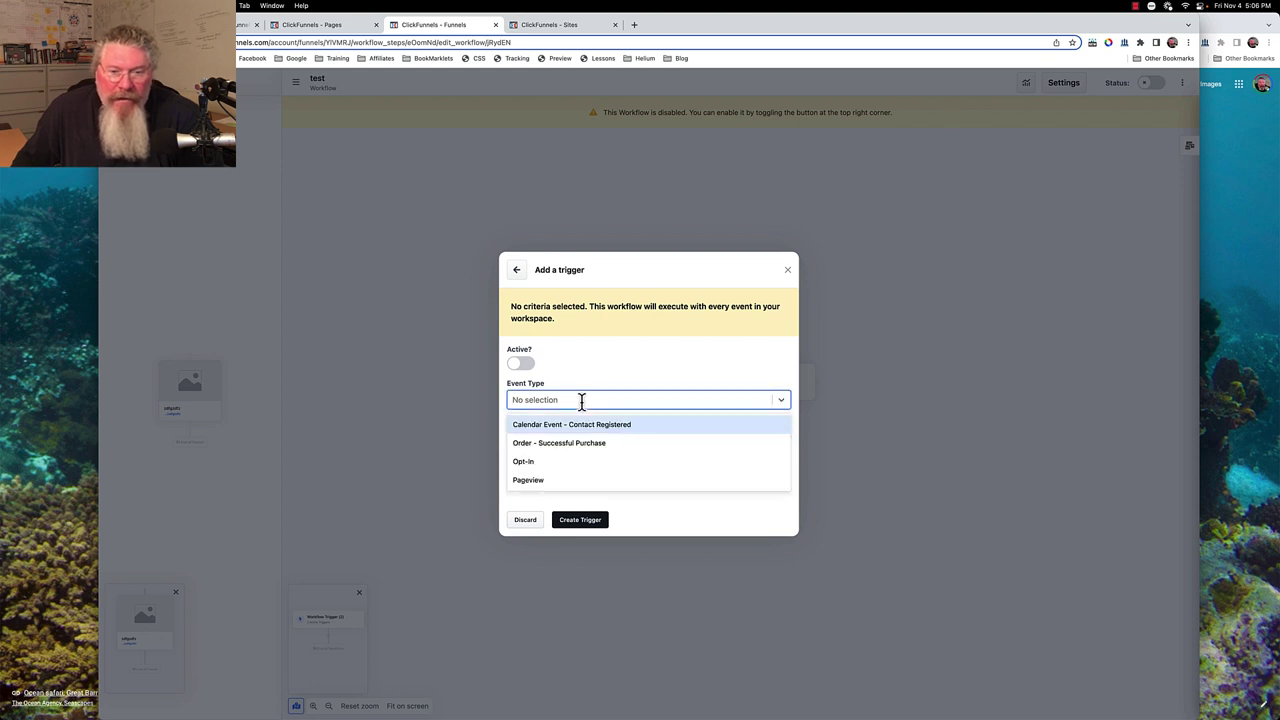
pyautogui.click(555, 463)
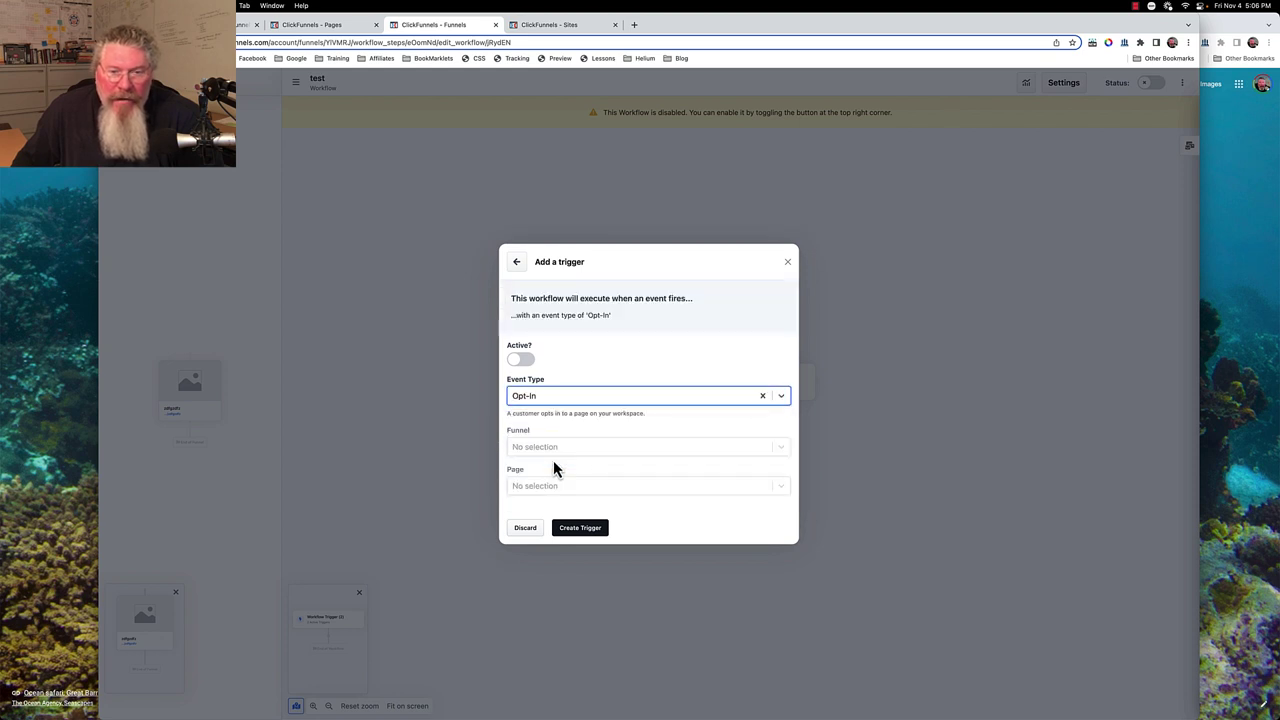
pyautogui.click(587, 532)
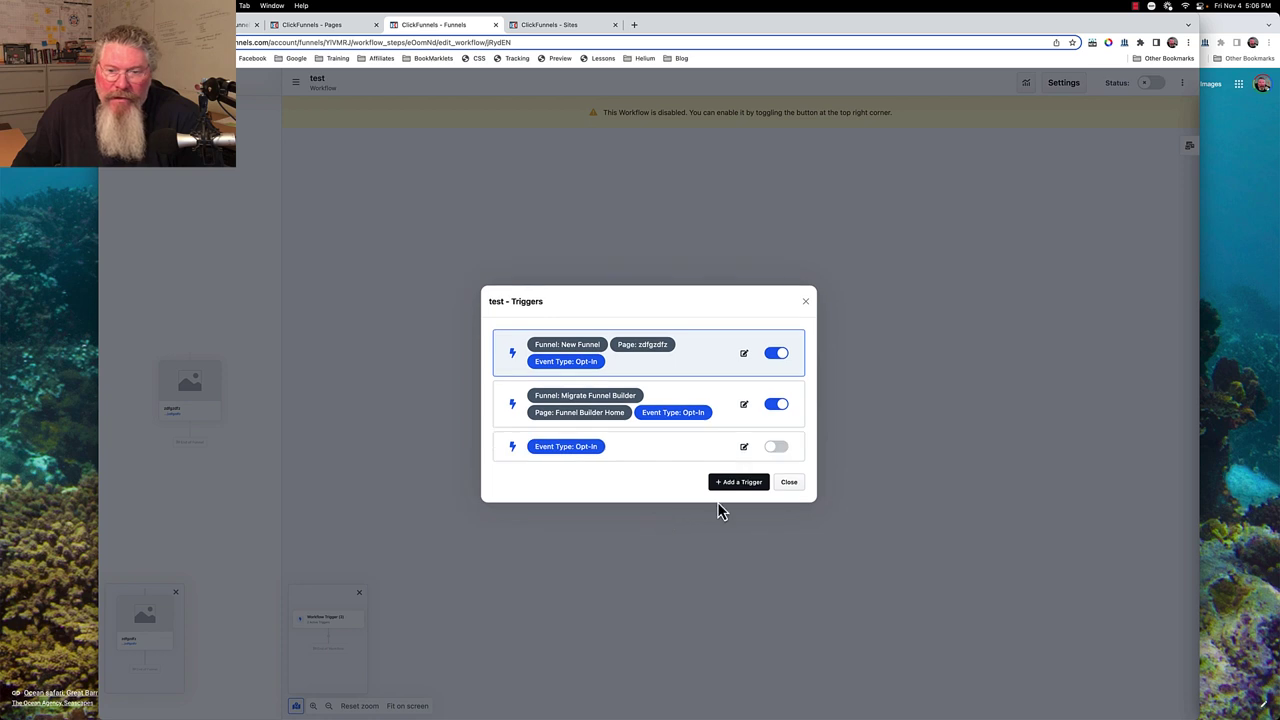
pyautogui.click(789, 482)
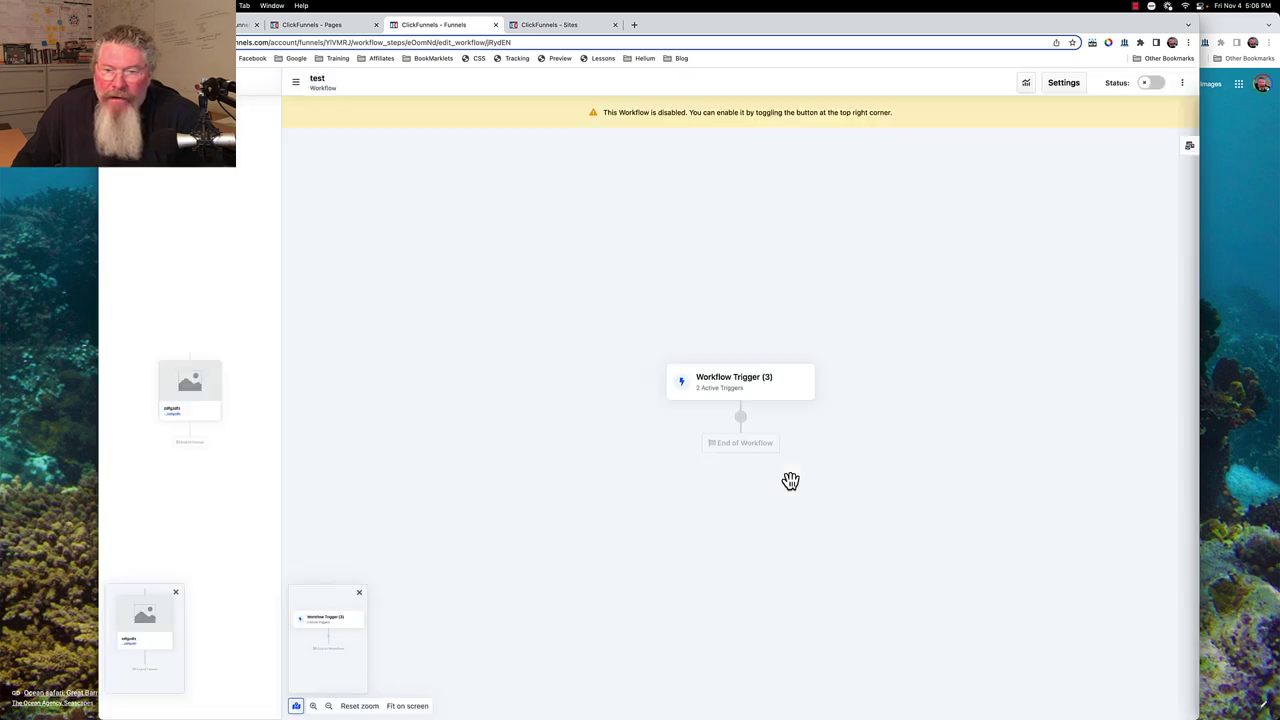
pyautogui.click(775, 384)
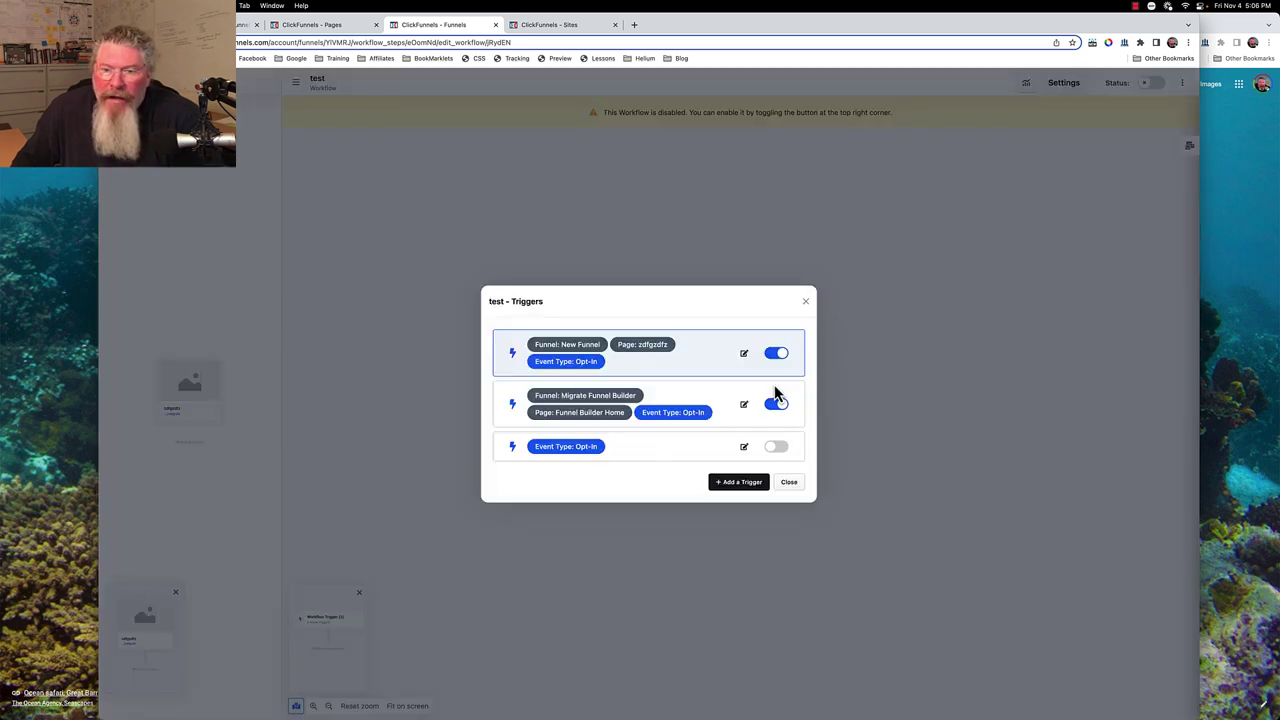
pyautogui.click(789, 482)
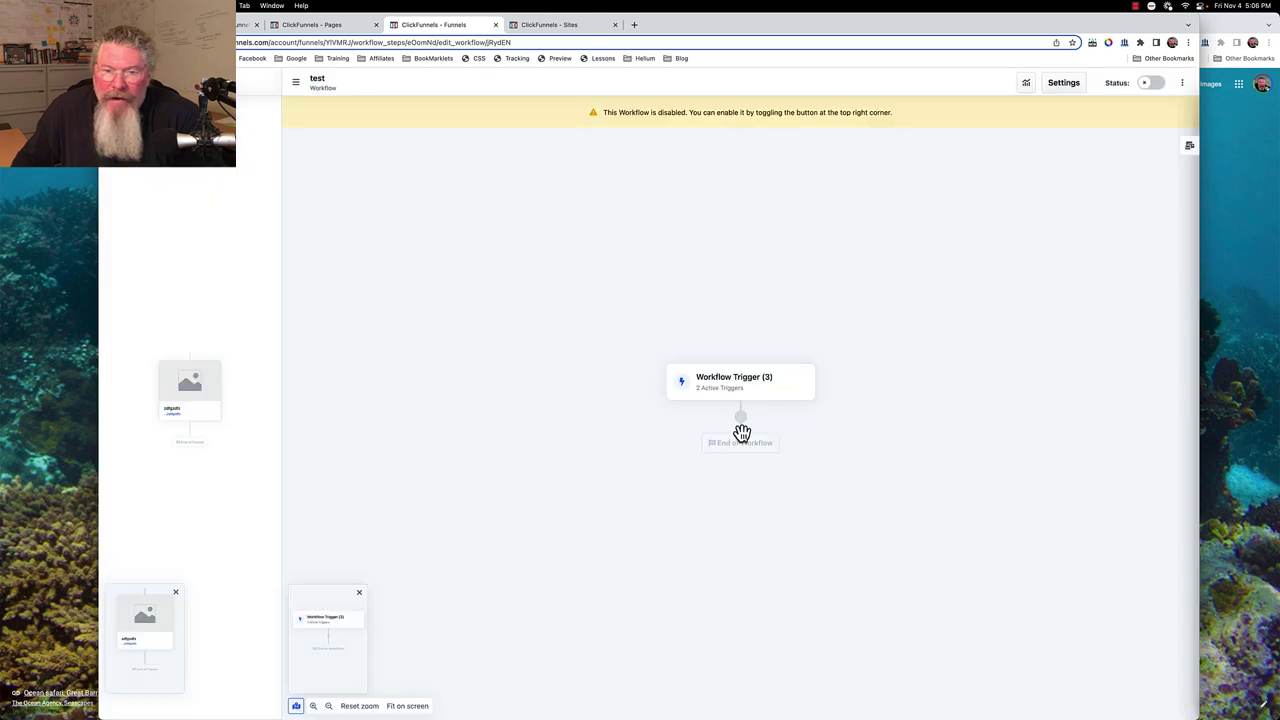
# Start an enroll-in-course step with Demo Course Basic, then discard it without creating
pyautogui.click(741, 430)
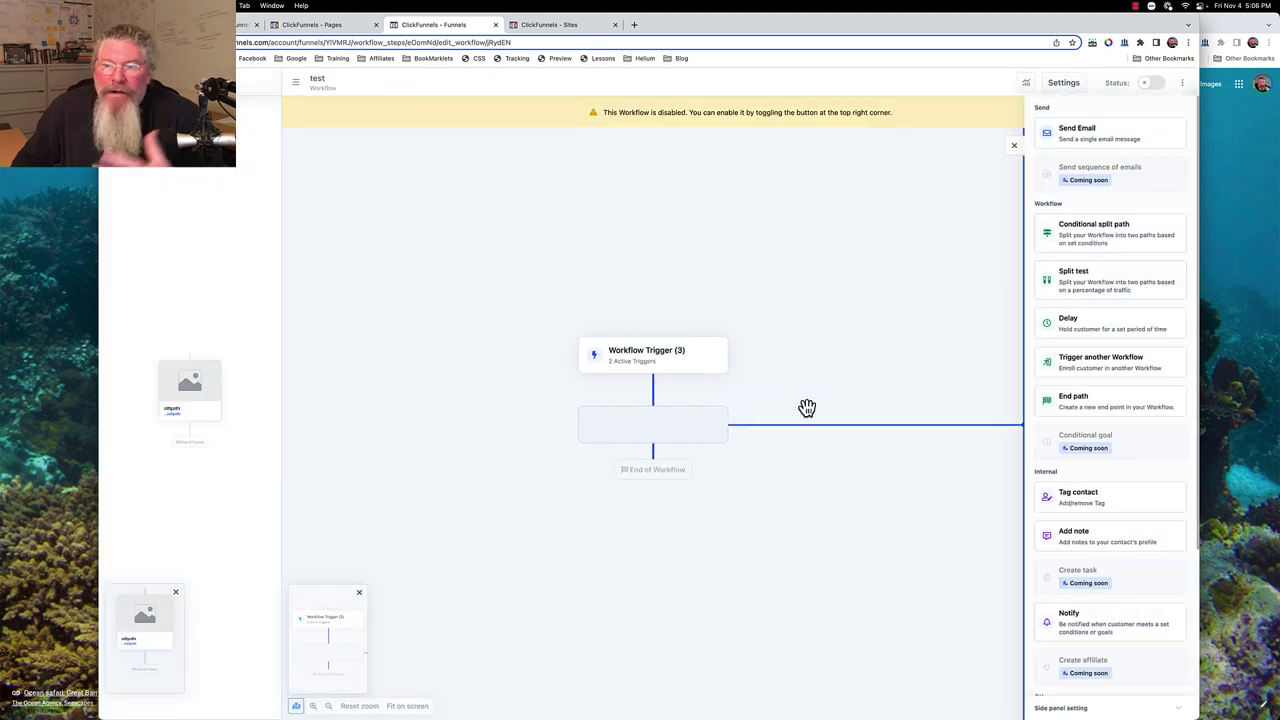
pyautogui.scroll(-5, 1107, 375)
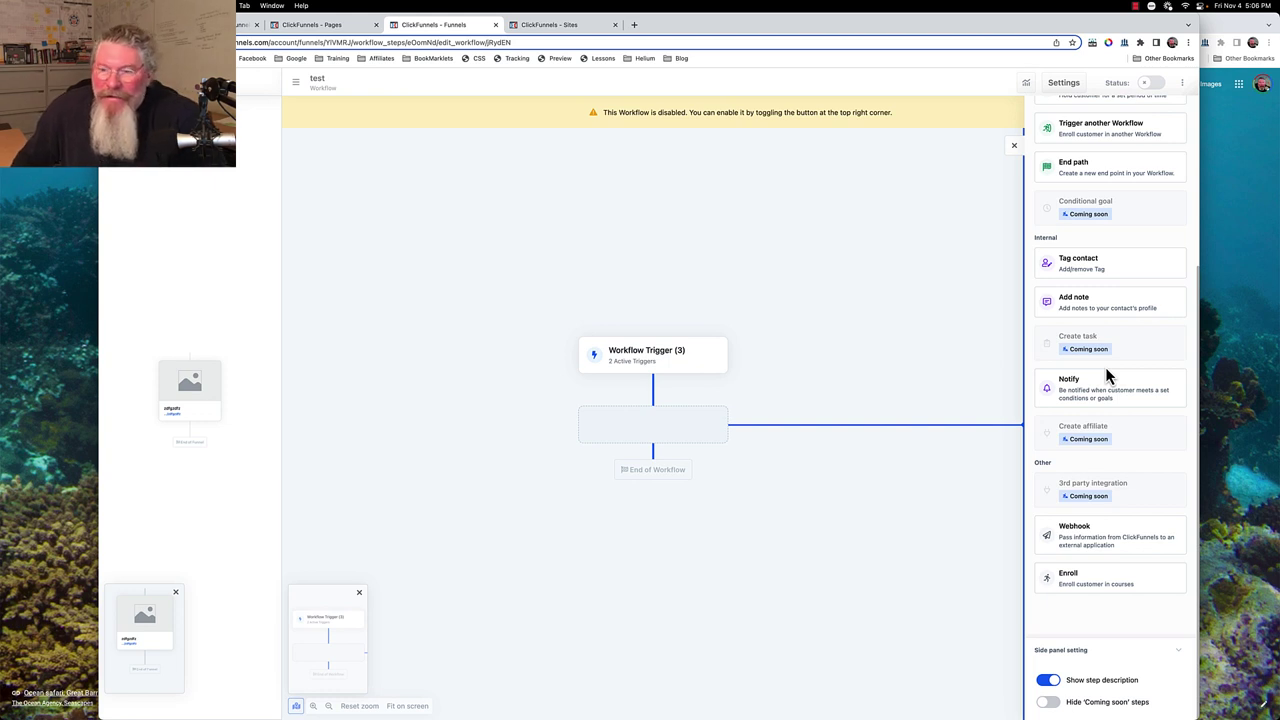
pyautogui.click(1072, 576)
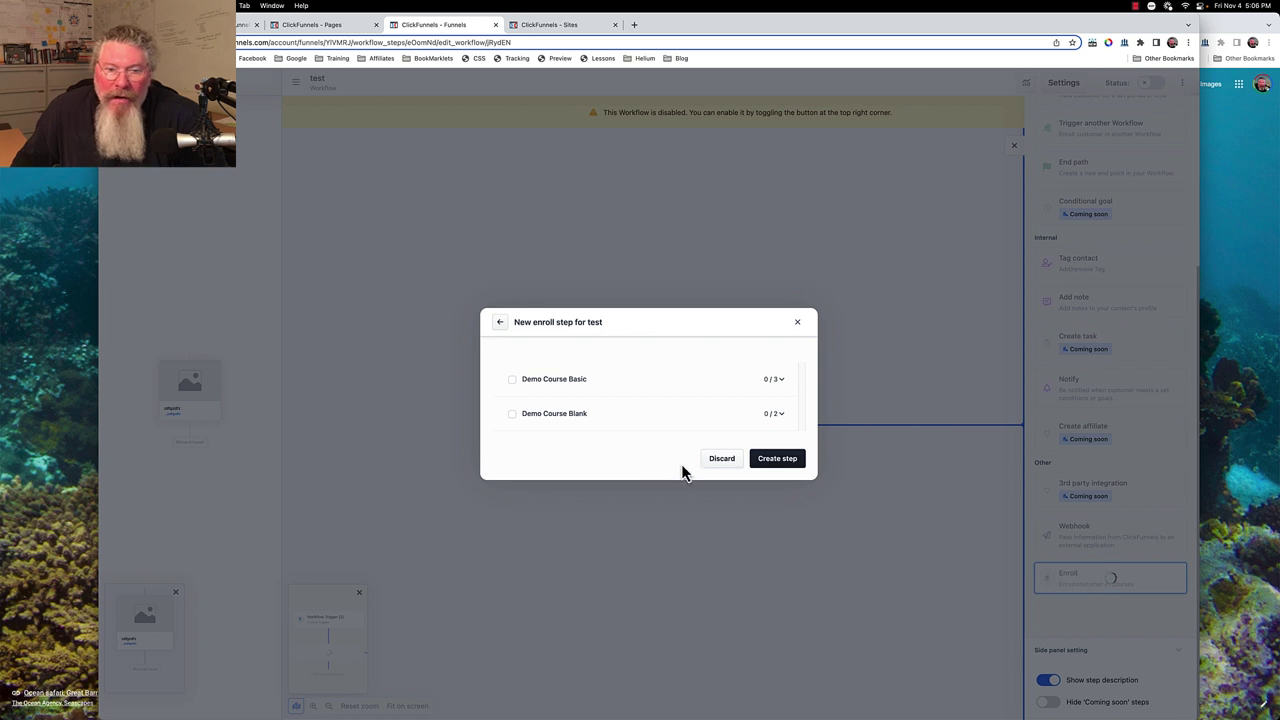
pyautogui.click(512, 381)
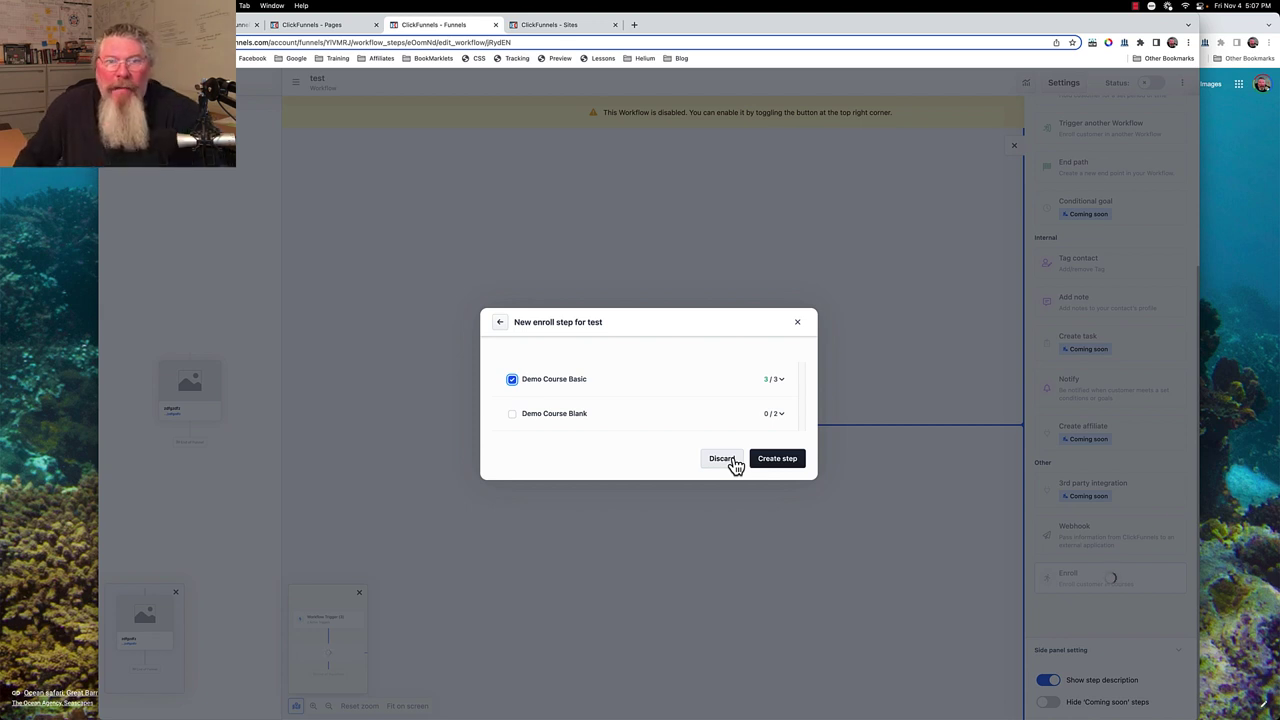
pyautogui.click(797, 323)
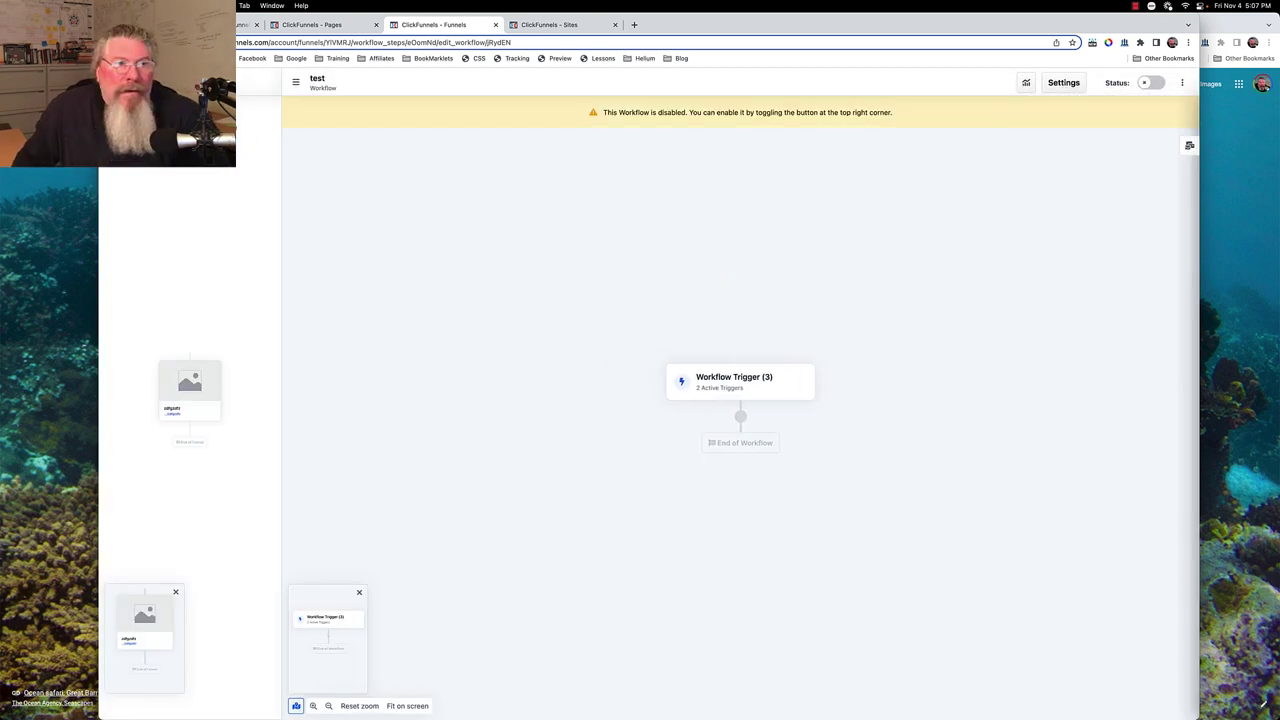
# Close the funnel workflow tab and view Success Path Course's enrolled contacts
pyautogui.click(298, 26)
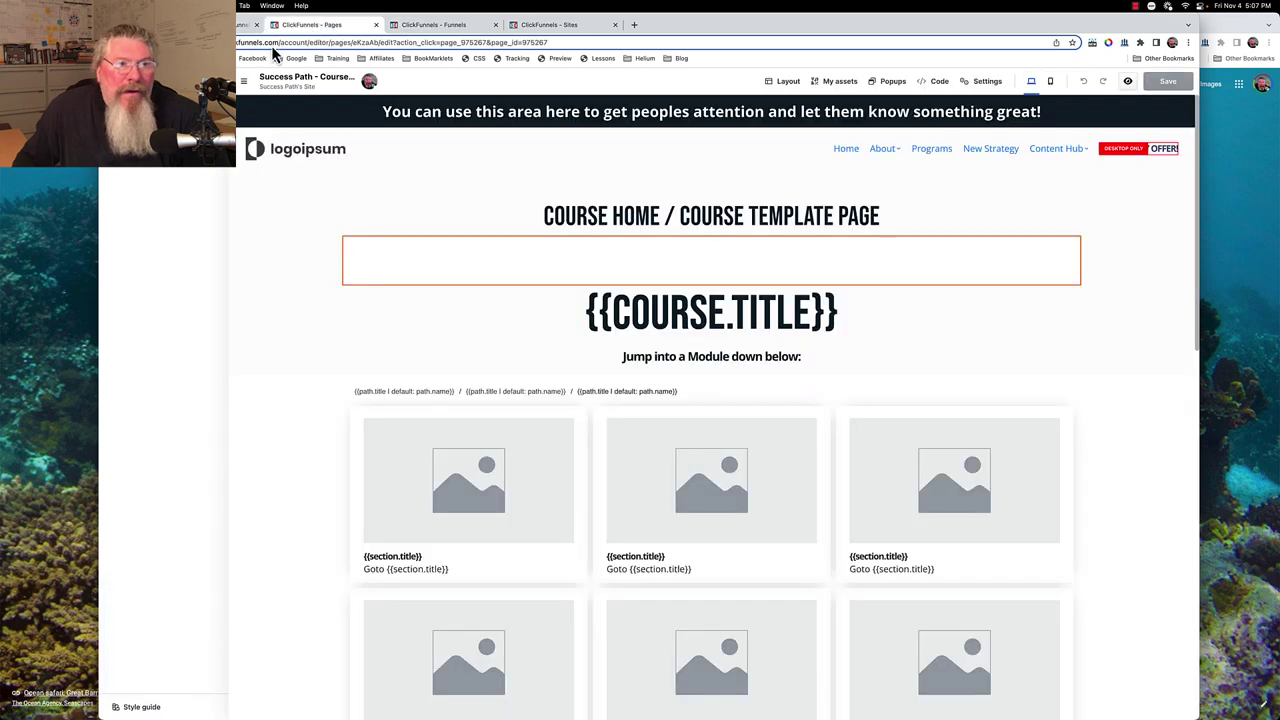
pyautogui.click(495, 25)
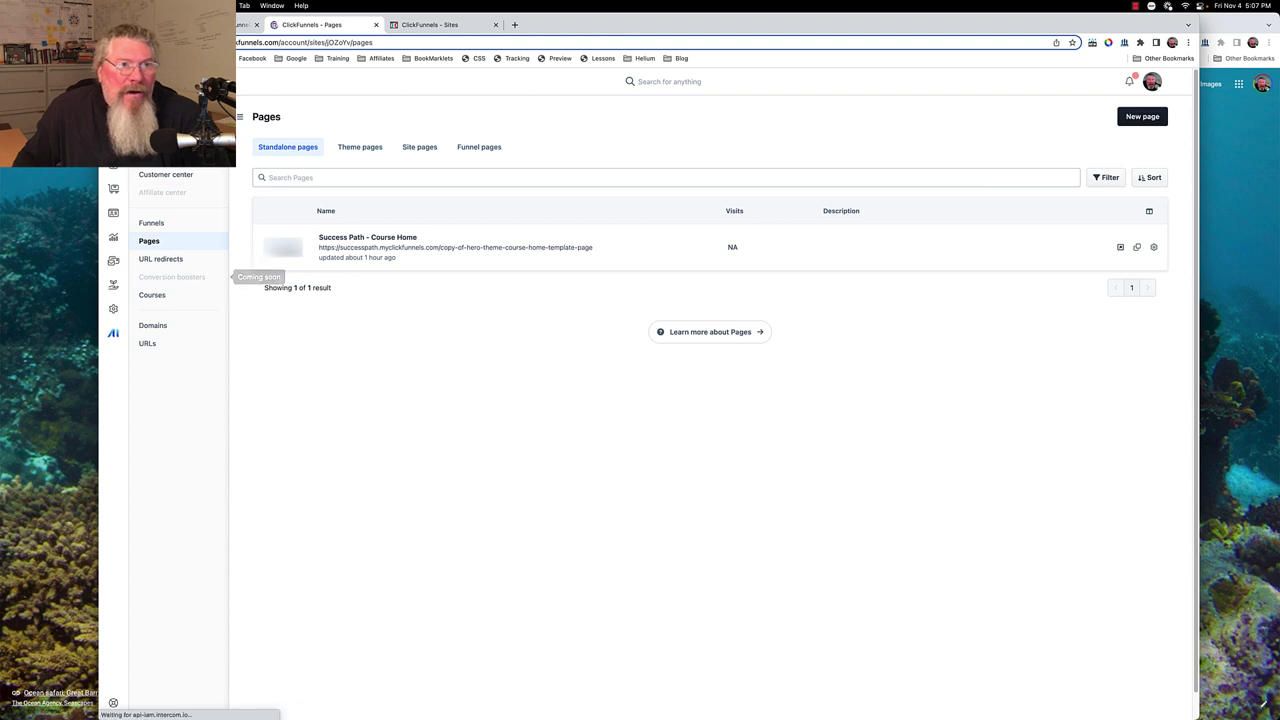
pyautogui.click(154, 299)
pyautogui.click(347, 263)
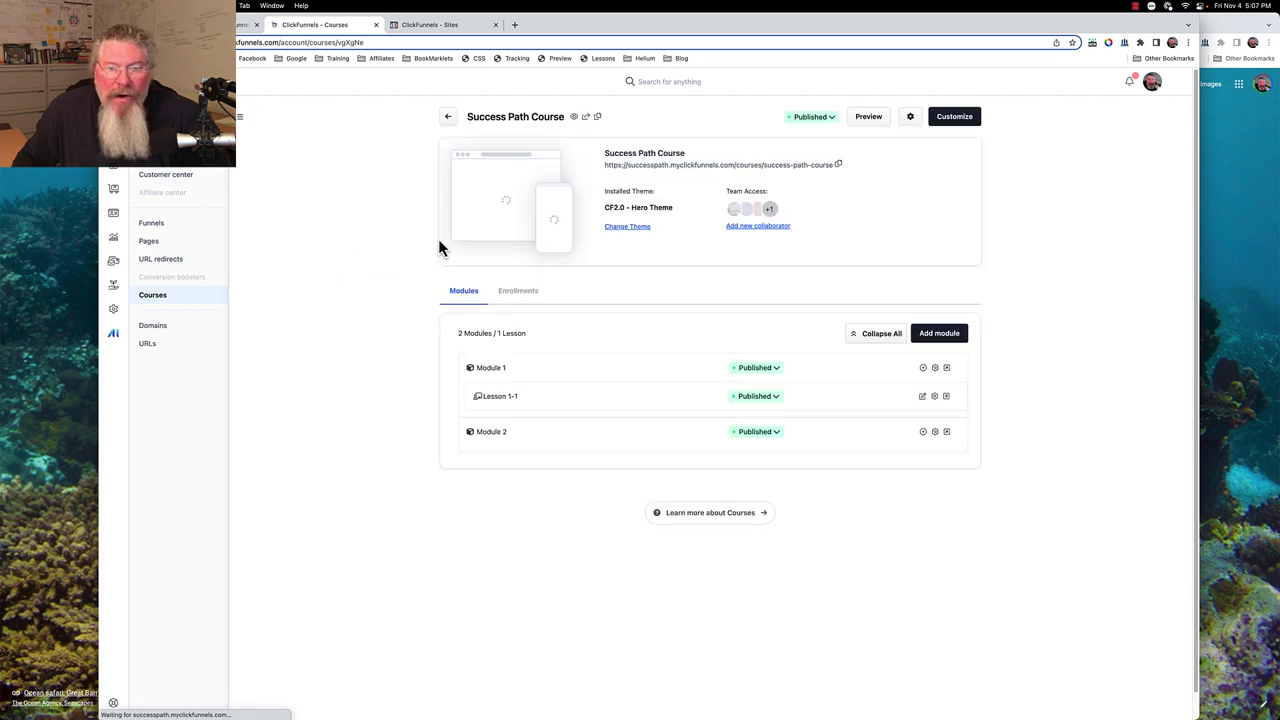
pyautogui.click(518, 292)
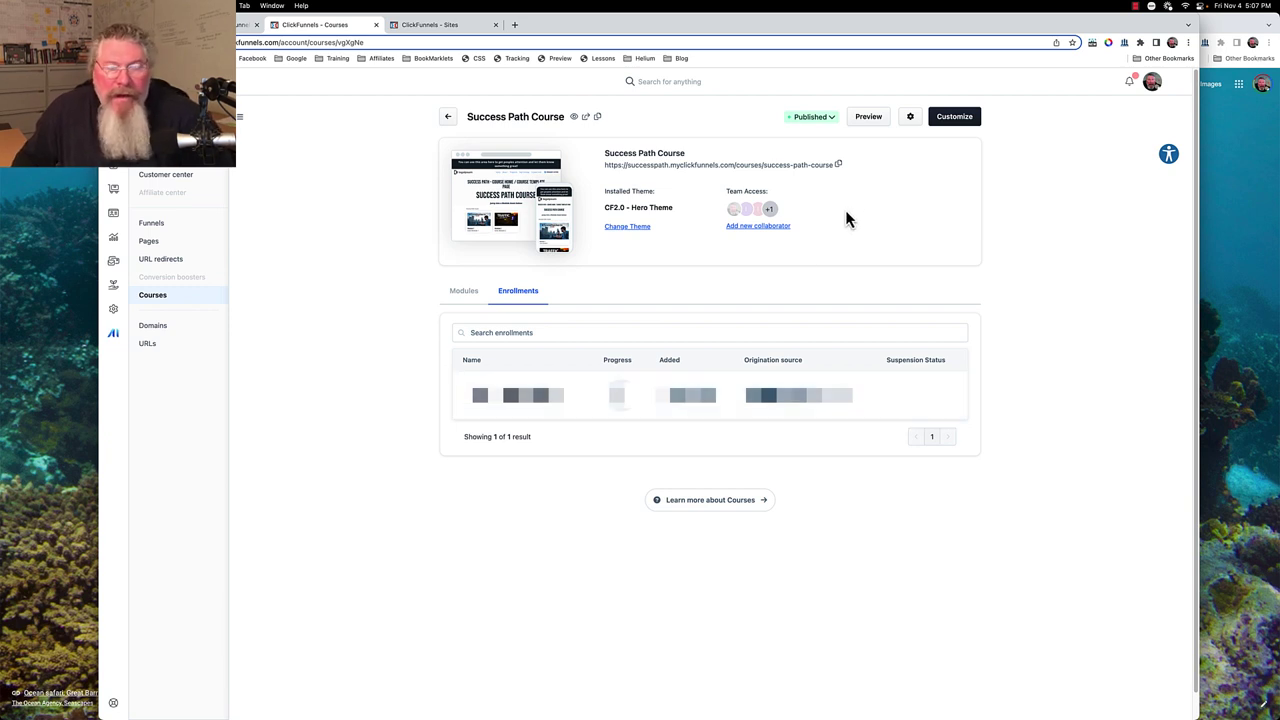
pyautogui.click(868, 118)
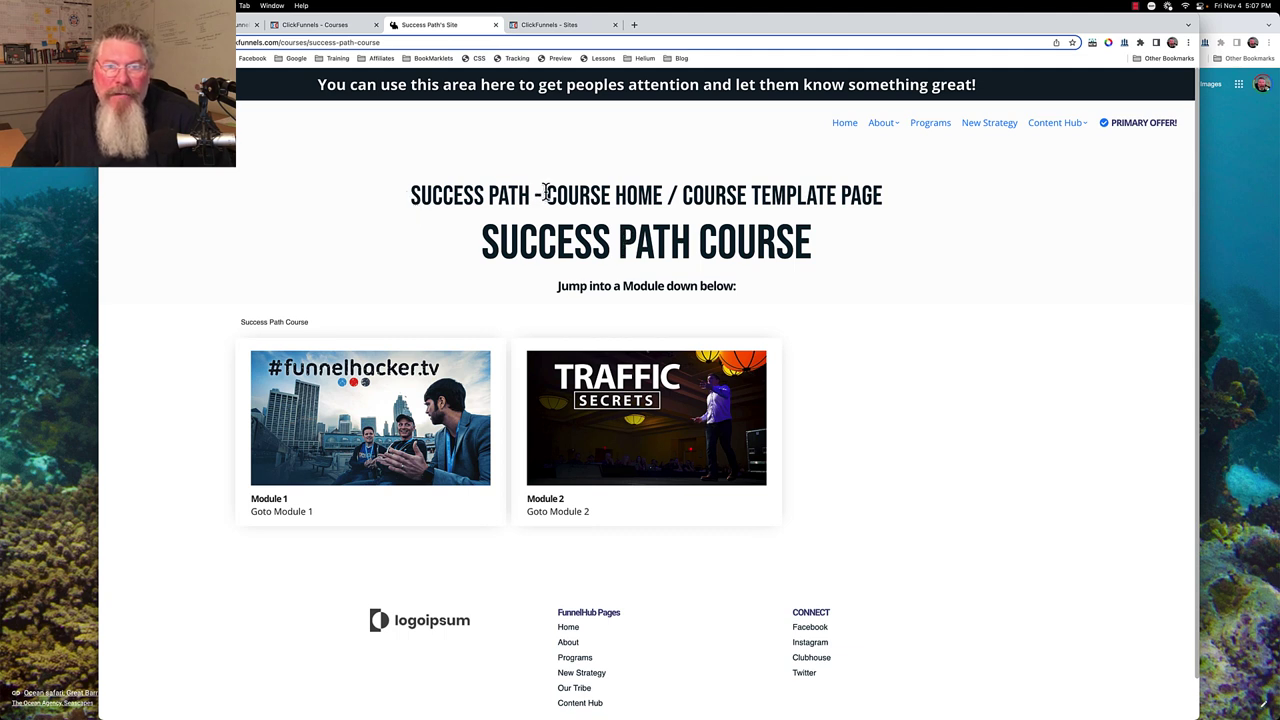
# Browse the course preview from its home into Module 1 and Lesson 1-1
pyautogui.moveTo(548, 195); pyautogui.dragTo(659, 188)
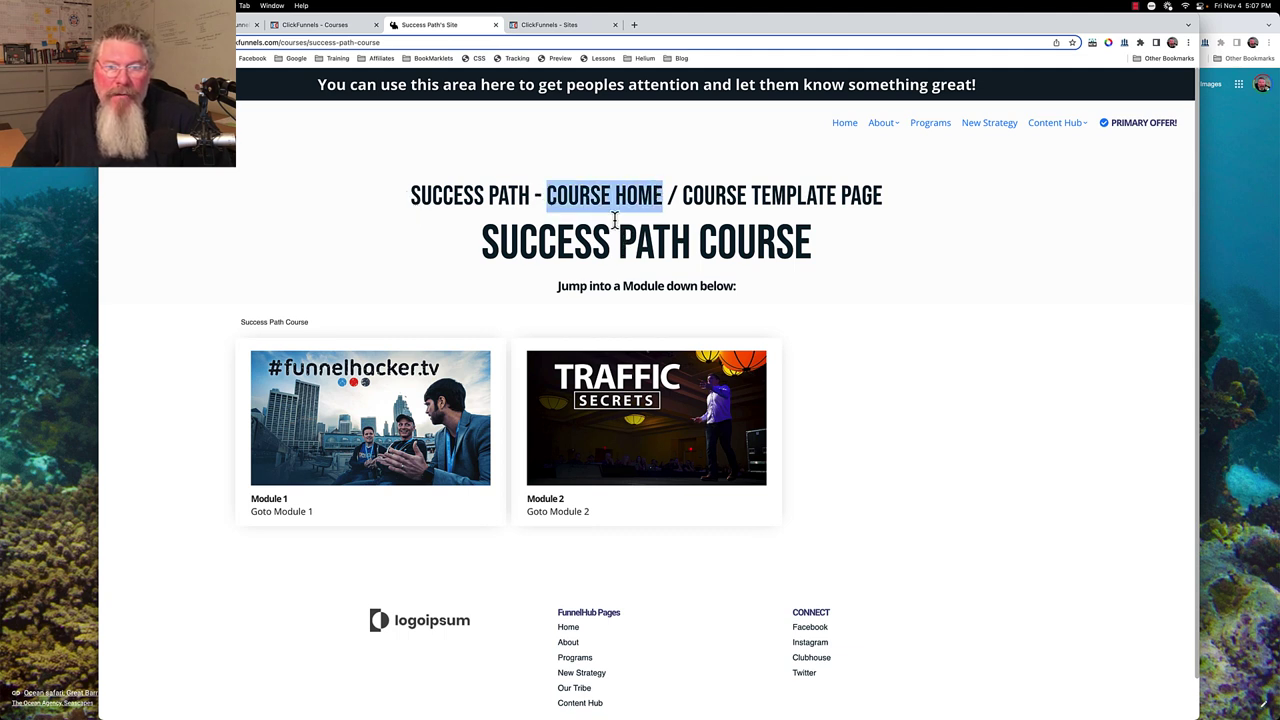
pyautogui.moveTo(486, 242); pyautogui.dragTo(804, 238)
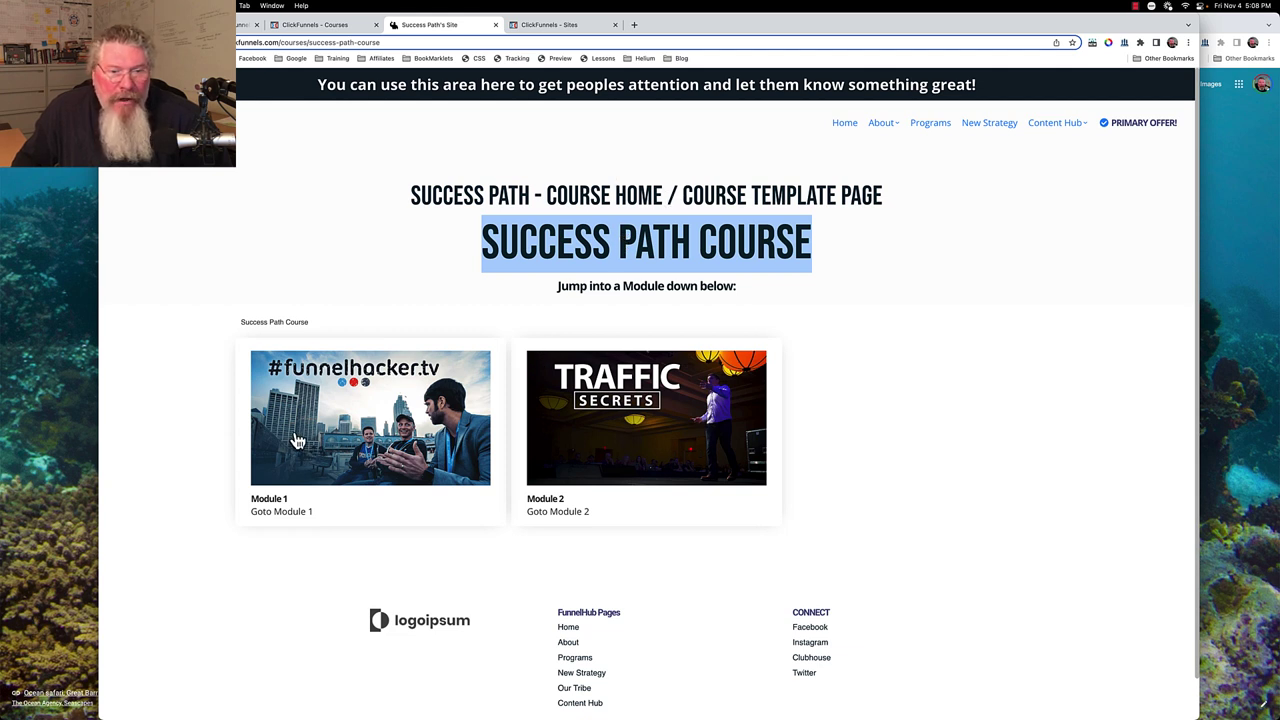
pyautogui.click(365, 422)
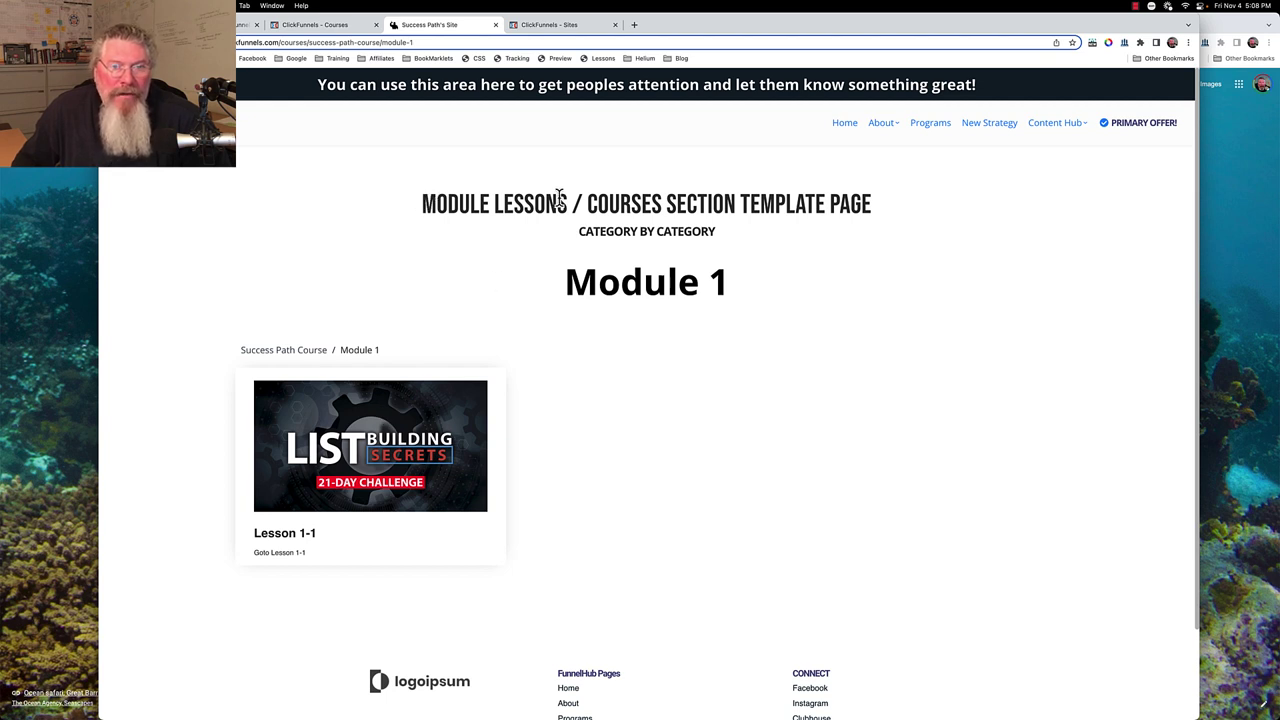
pyautogui.click(384, 430)
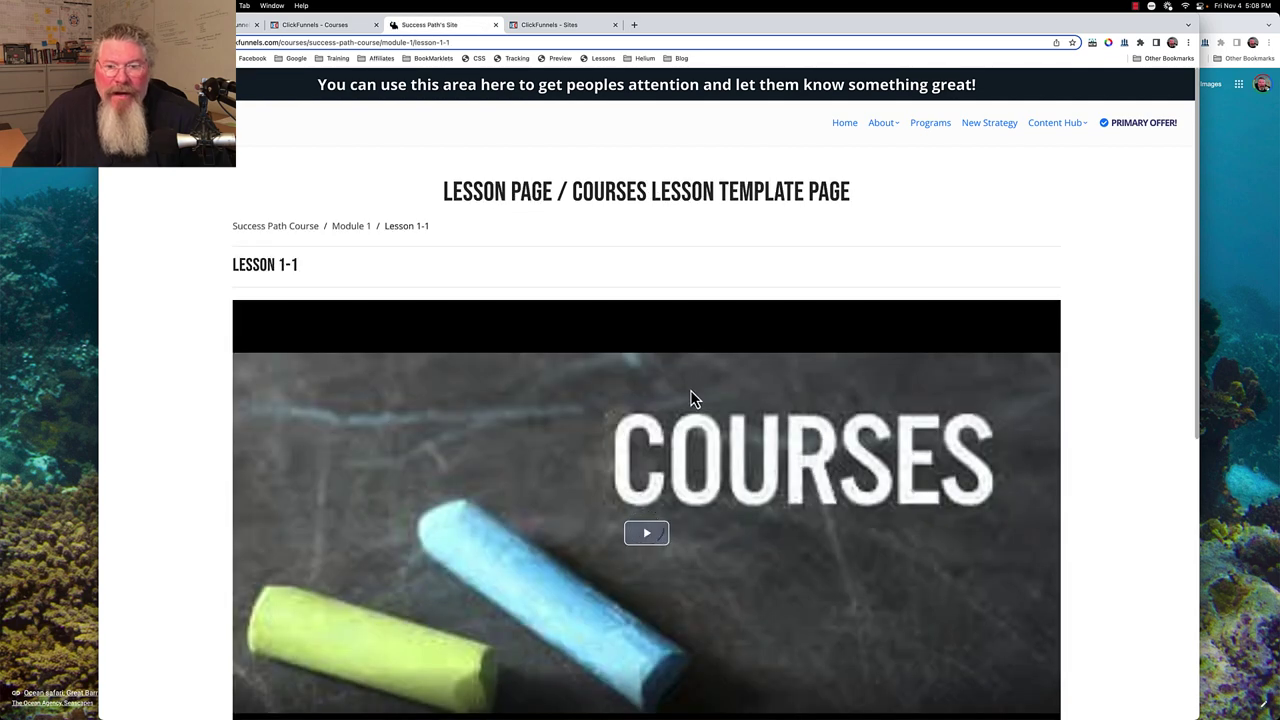
pyautogui.scroll(-5, 689, 400)
pyautogui.scroll(-1, 698, 400)
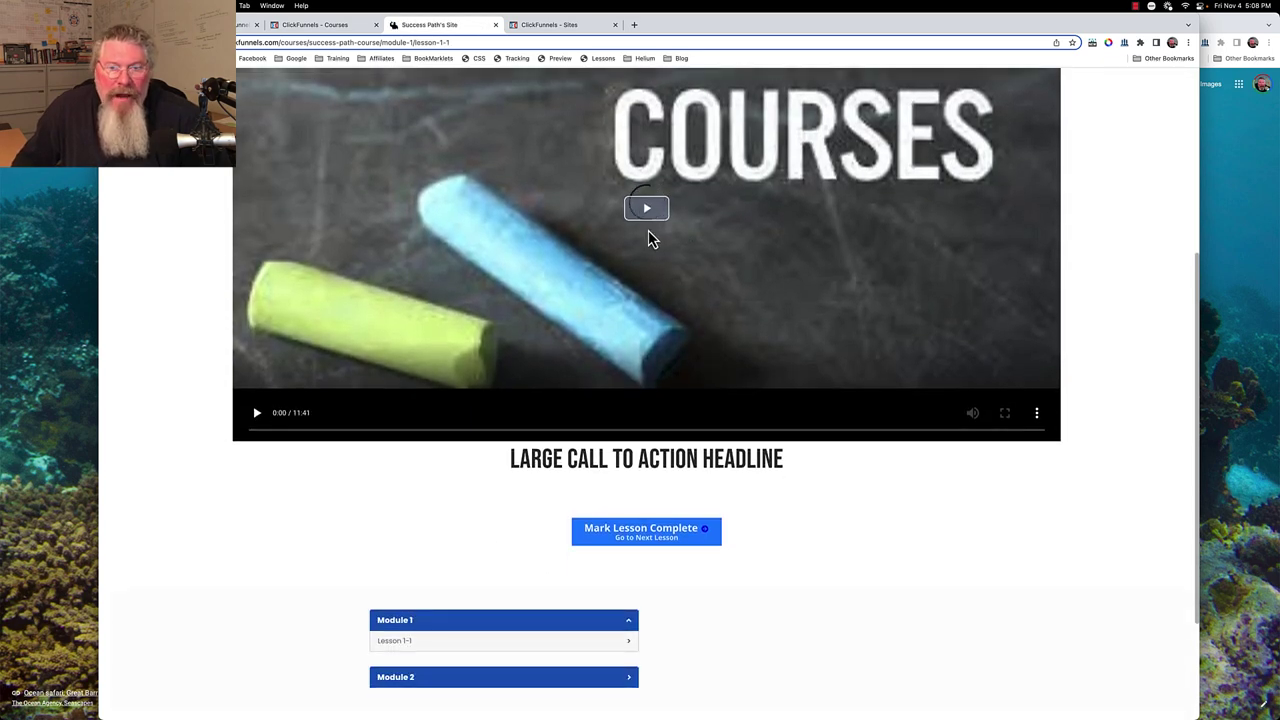
pyautogui.scroll(-1, 670, 188)
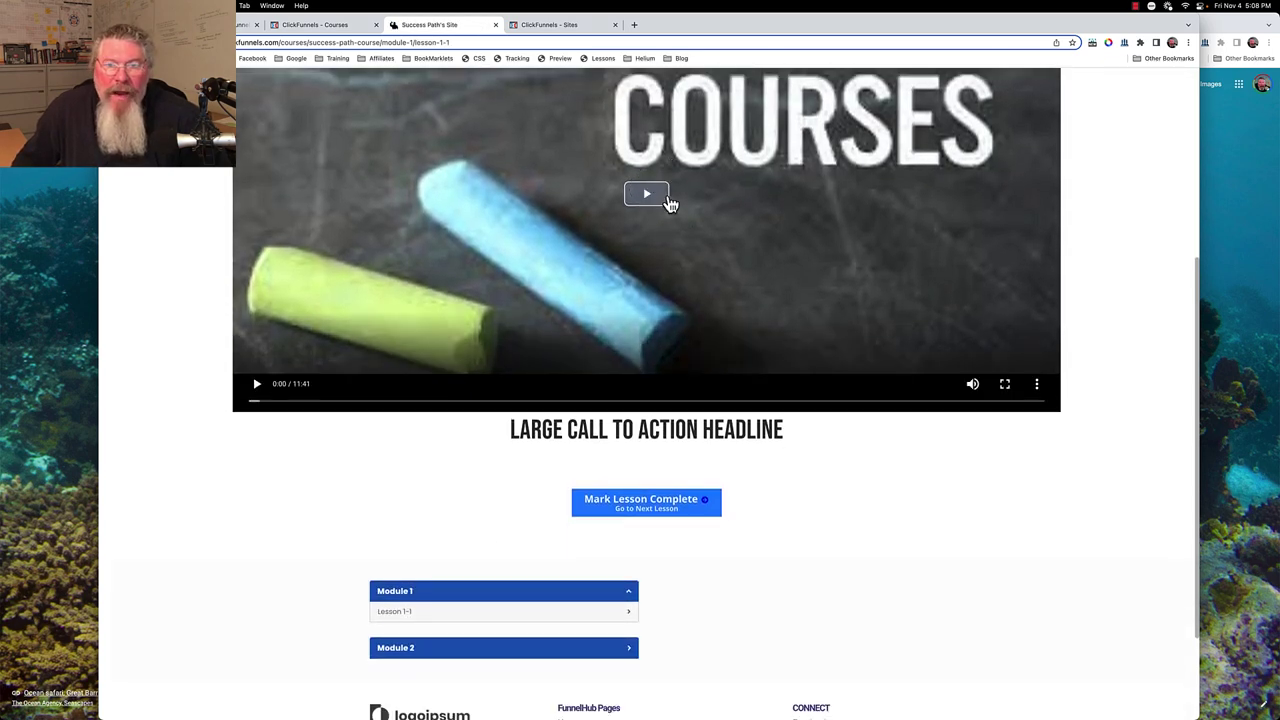
pyautogui.scroll(-3, 657, 224)
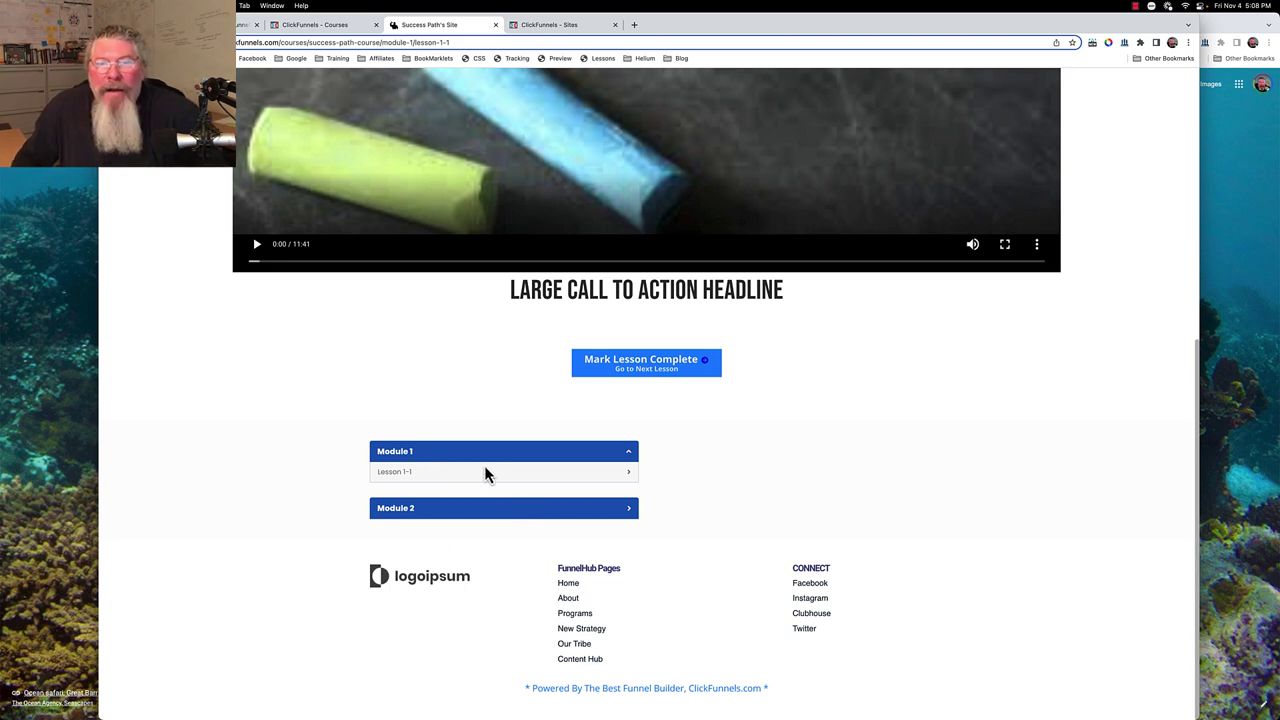
# Navigate back through Lesson 1-1, Module 1 and course home, then return to the admin tab
pyautogui.click(530, 471)
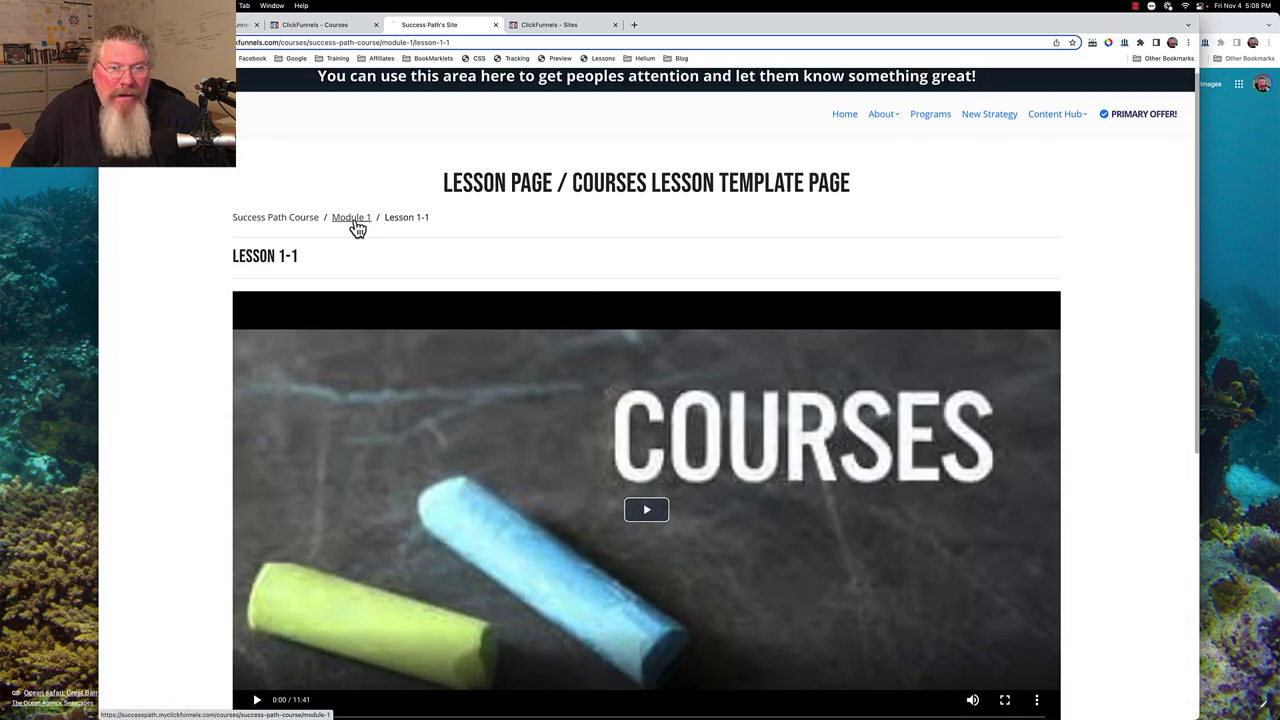
pyautogui.click(357, 222)
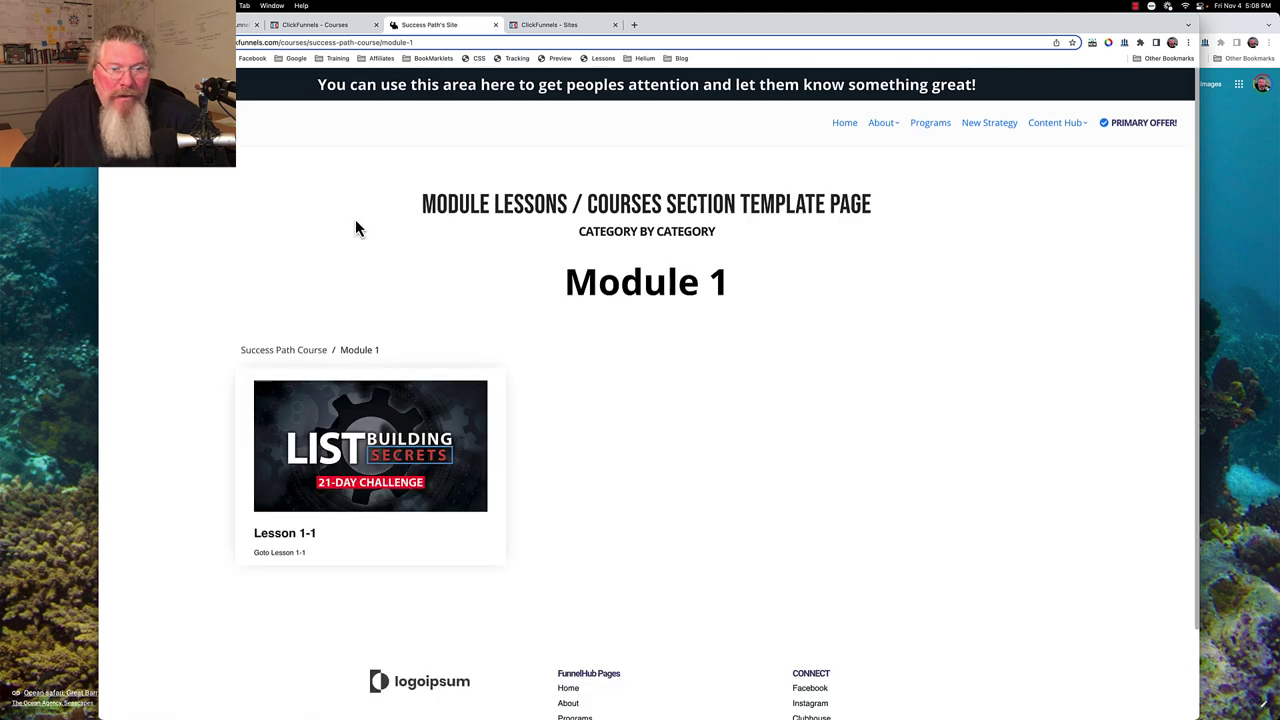
pyautogui.click(290, 350)
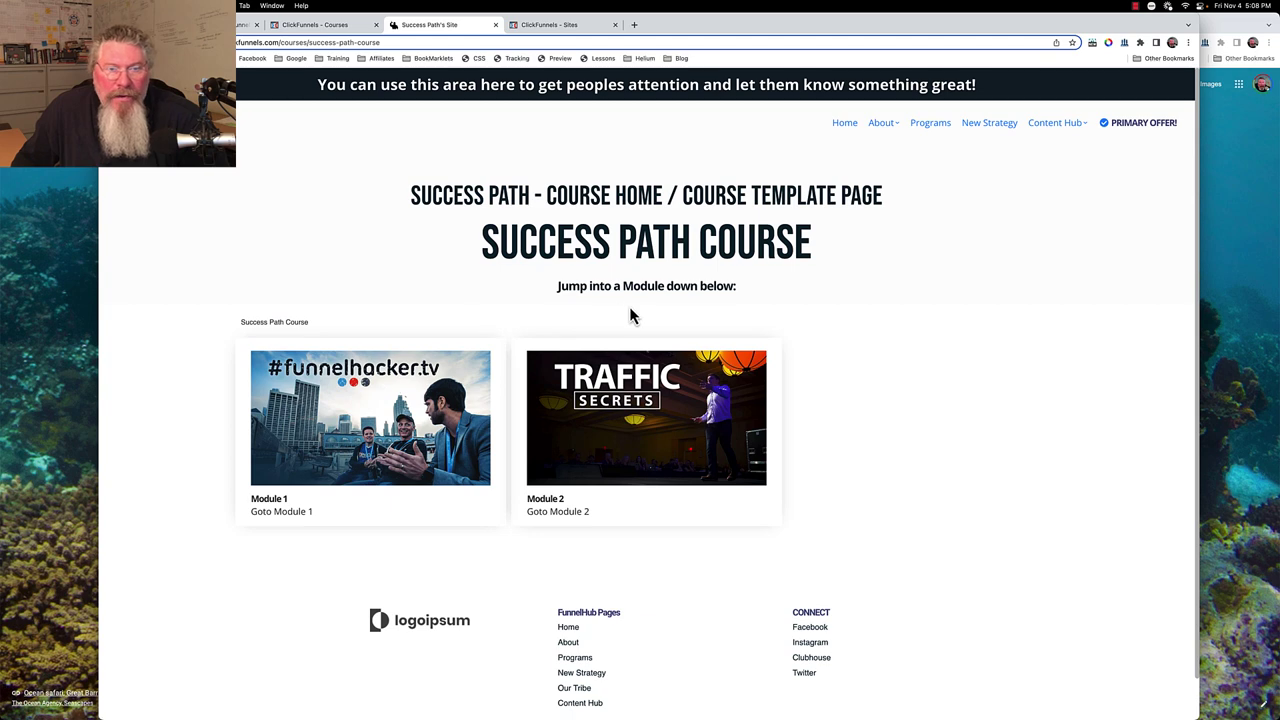
pyautogui.click(332, 26)
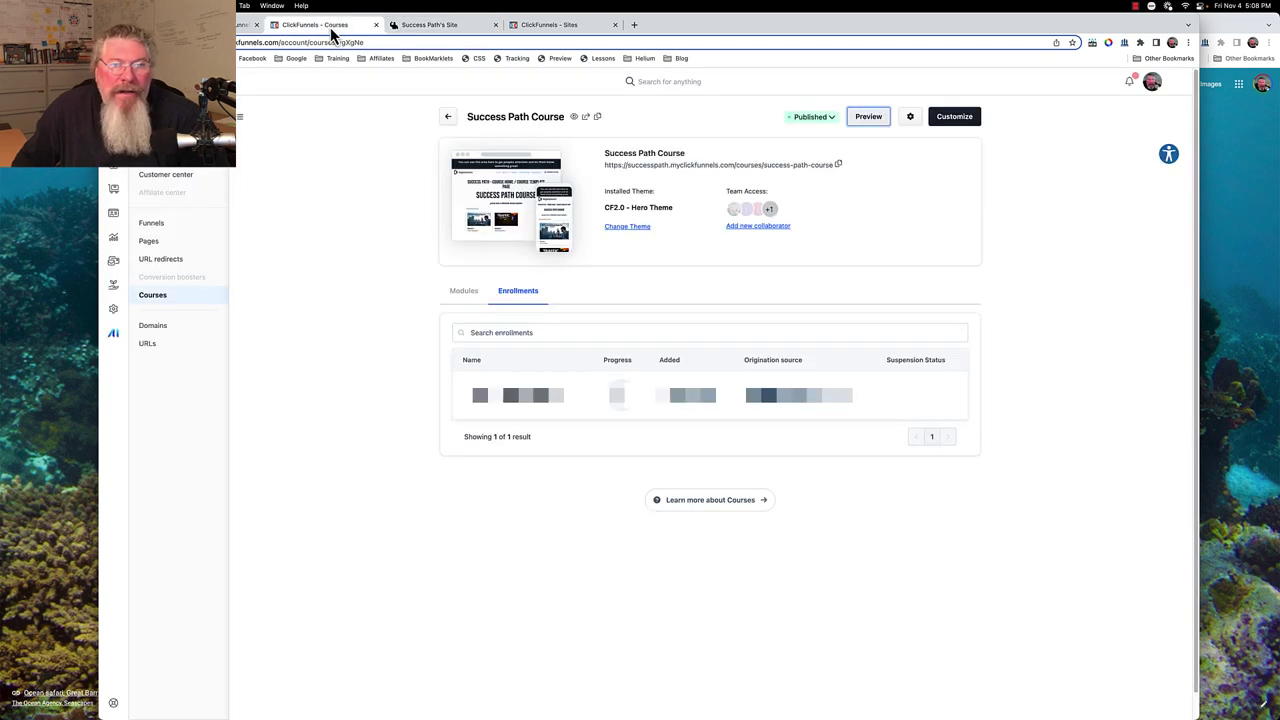
# Preview the Self Serve Portal customer center in a new tab
pyautogui.click(176, 178)
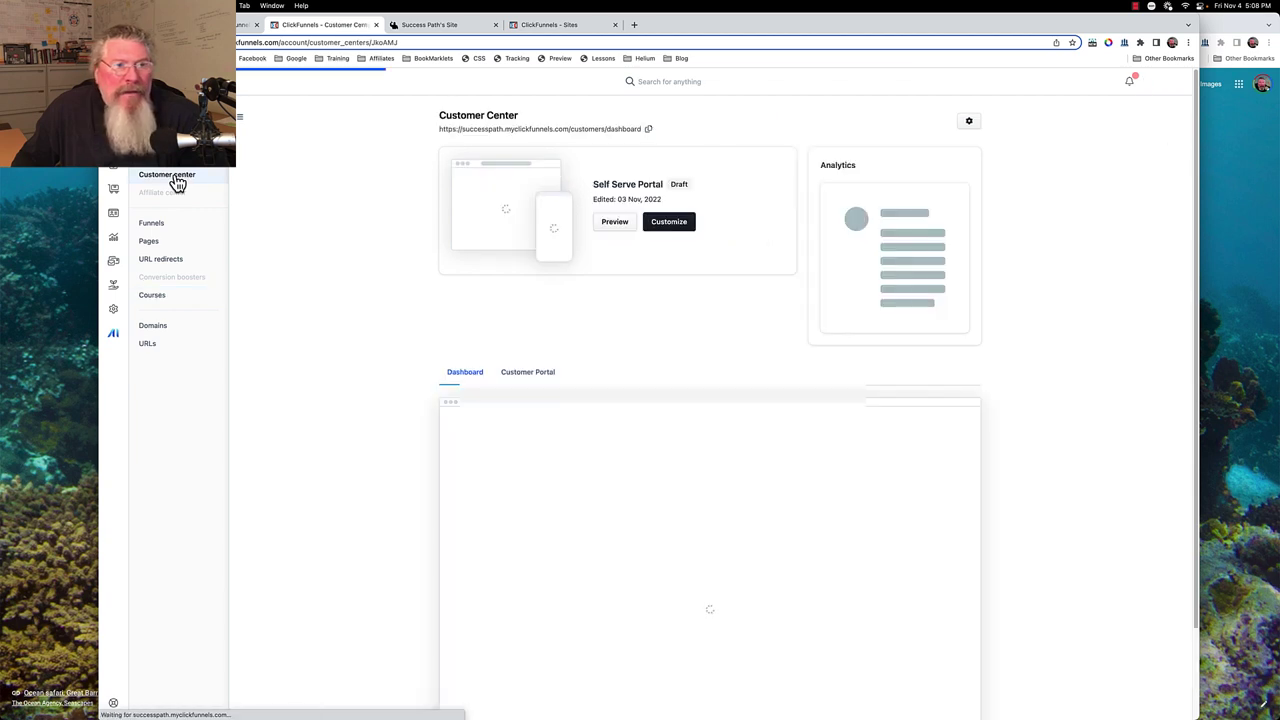
pyautogui.click(615, 223)
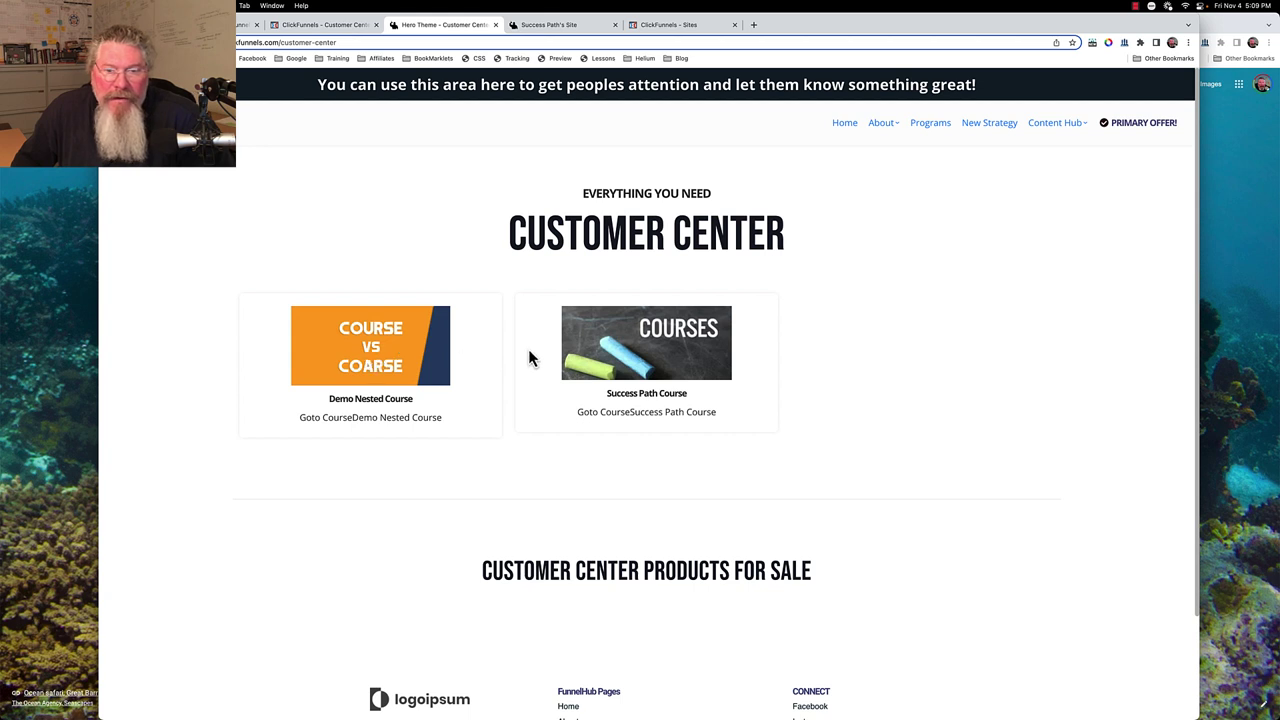
# Browse the Demo Nested Course's Module A1, then return to the customer center
pyautogui.click(372, 346)
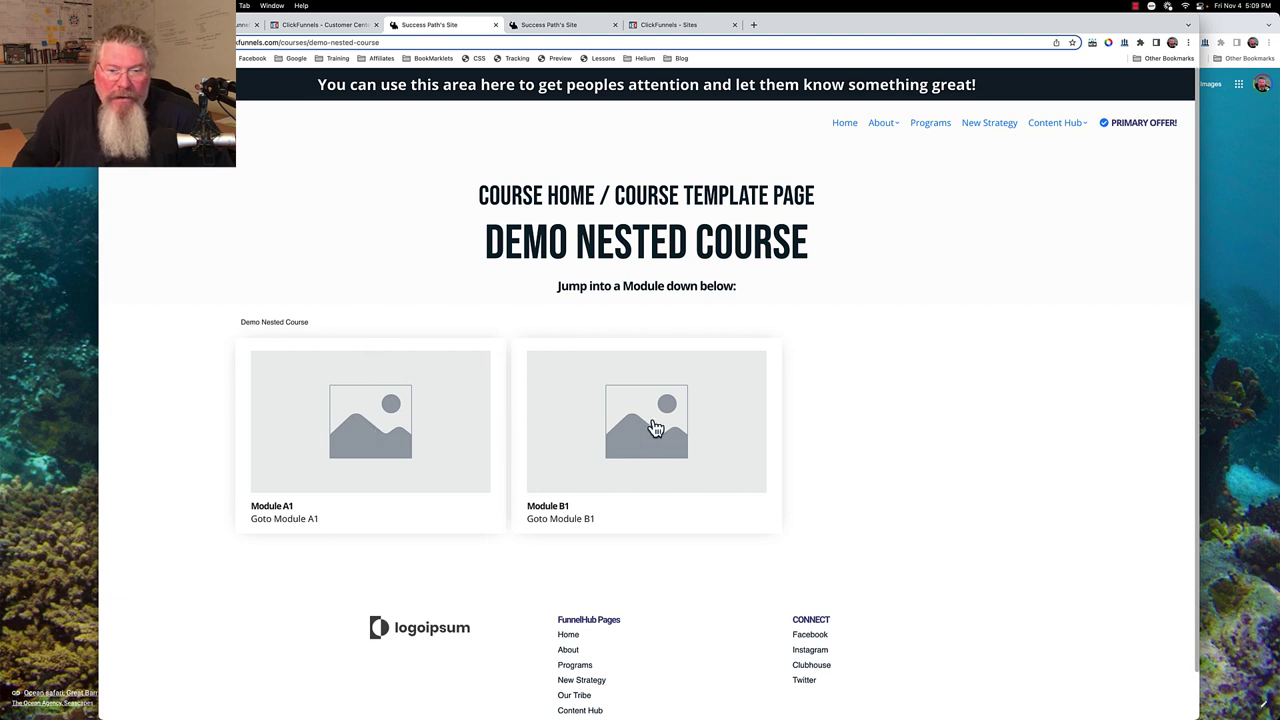
pyautogui.click(378, 426)
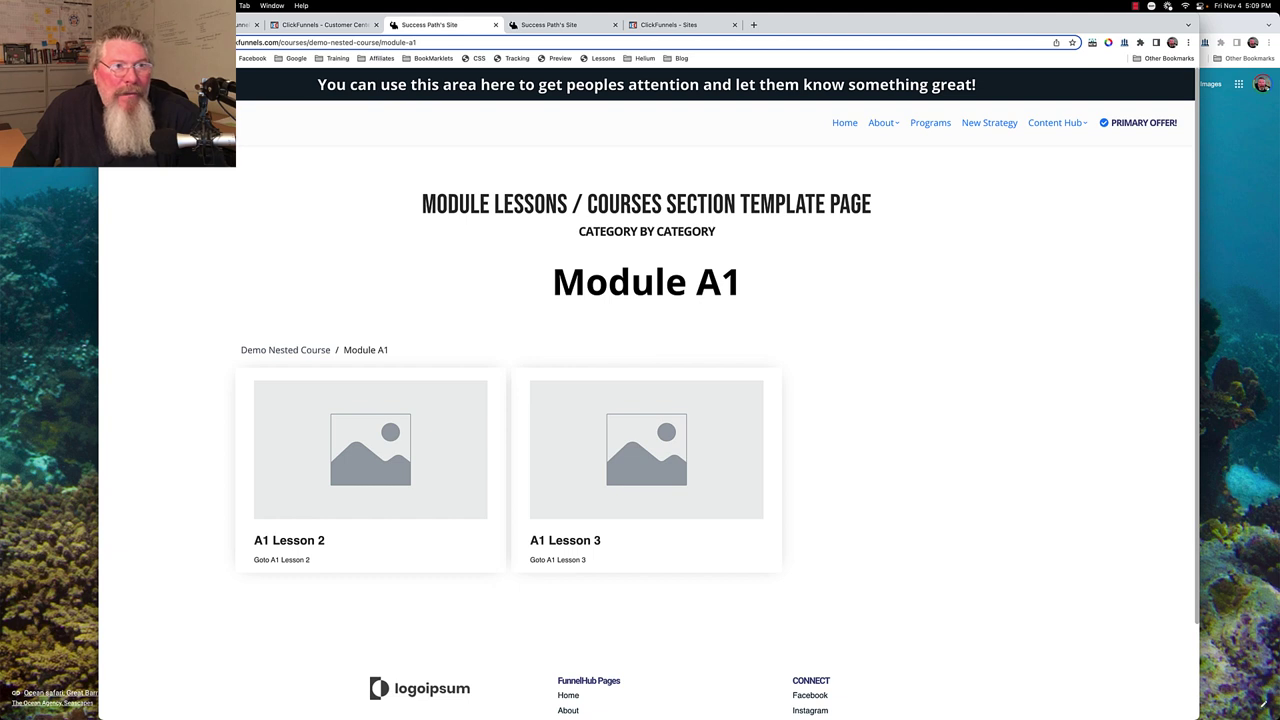
pyautogui.press('super+bracketleft')
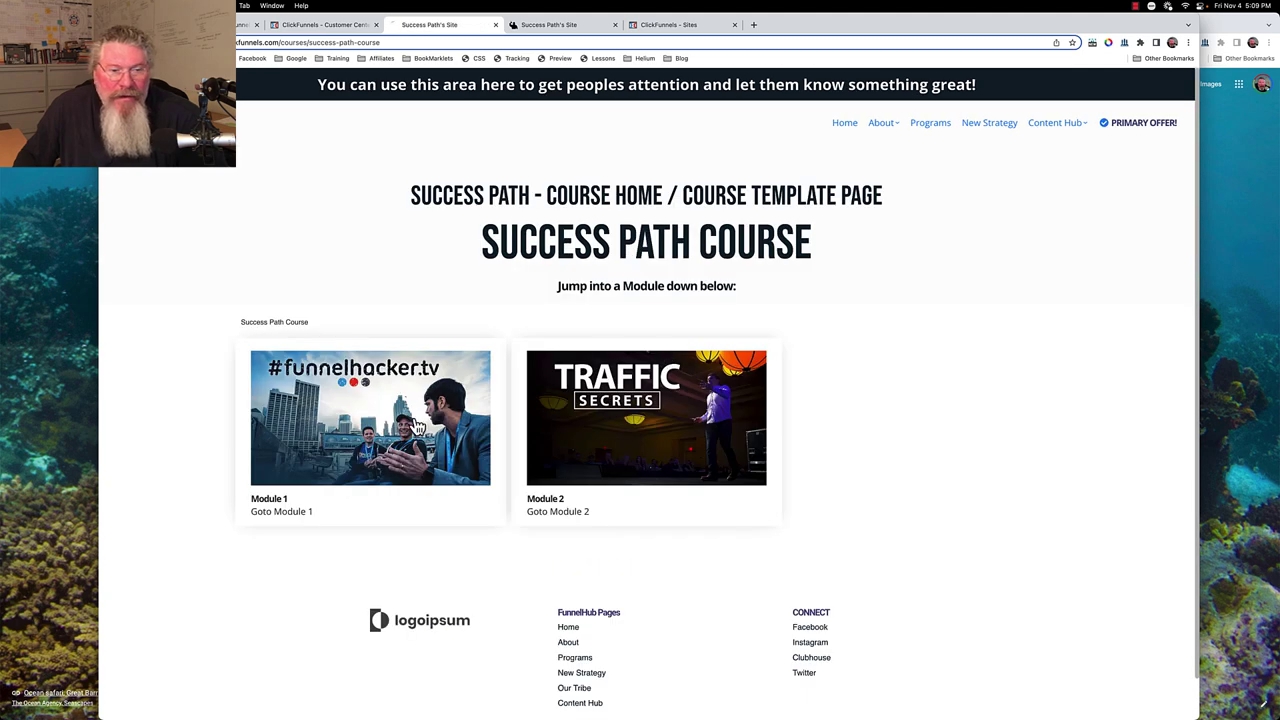
pyautogui.click(418, 428)
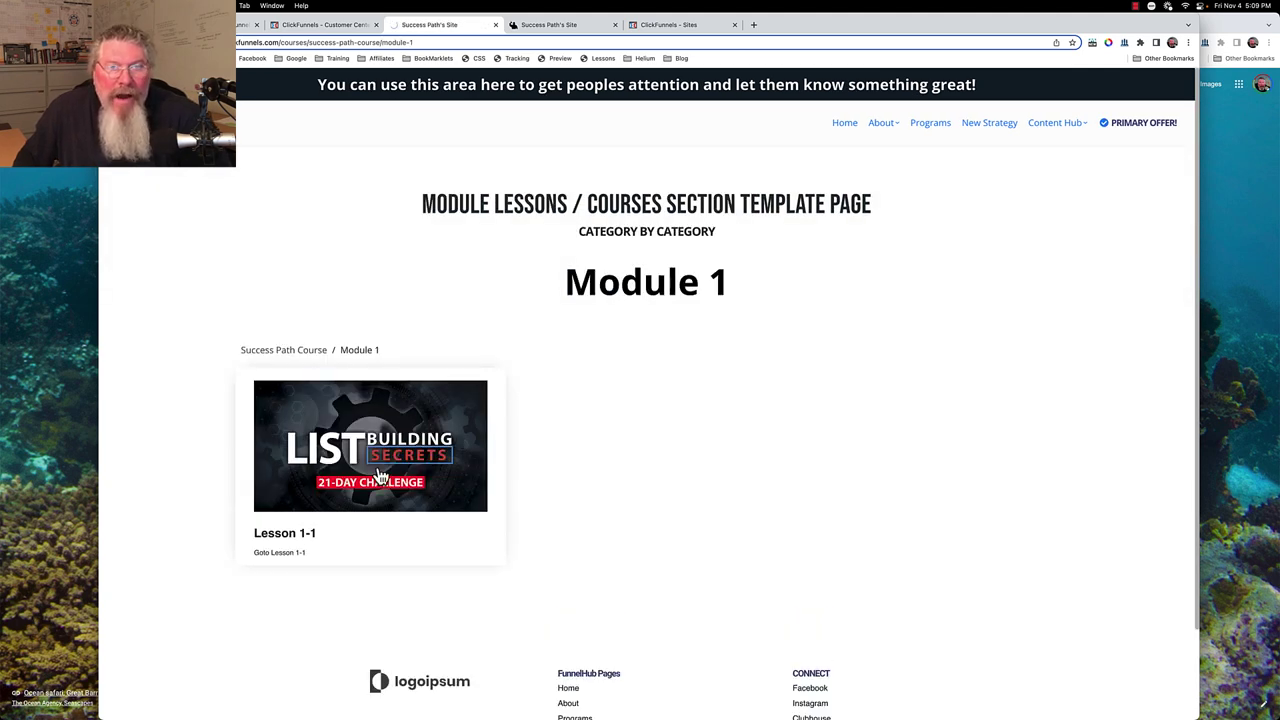
pyautogui.scroll(-3, 422, 453)
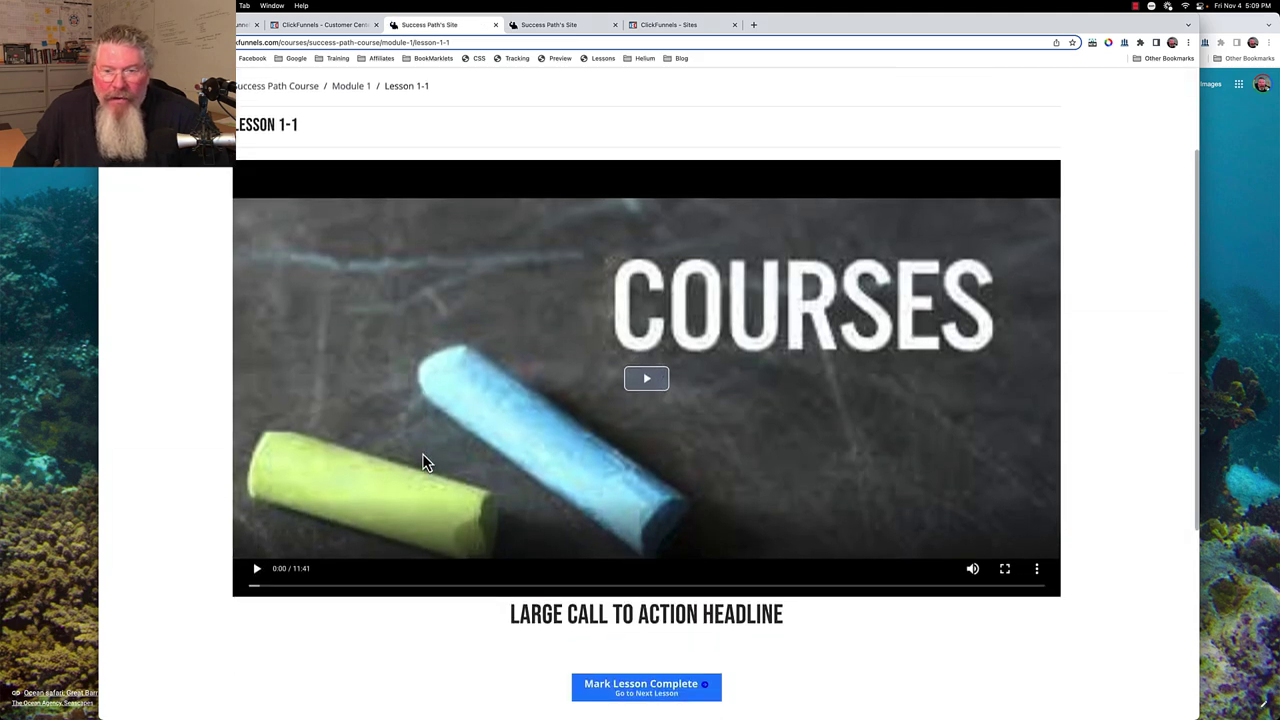
pyautogui.click(646, 376)
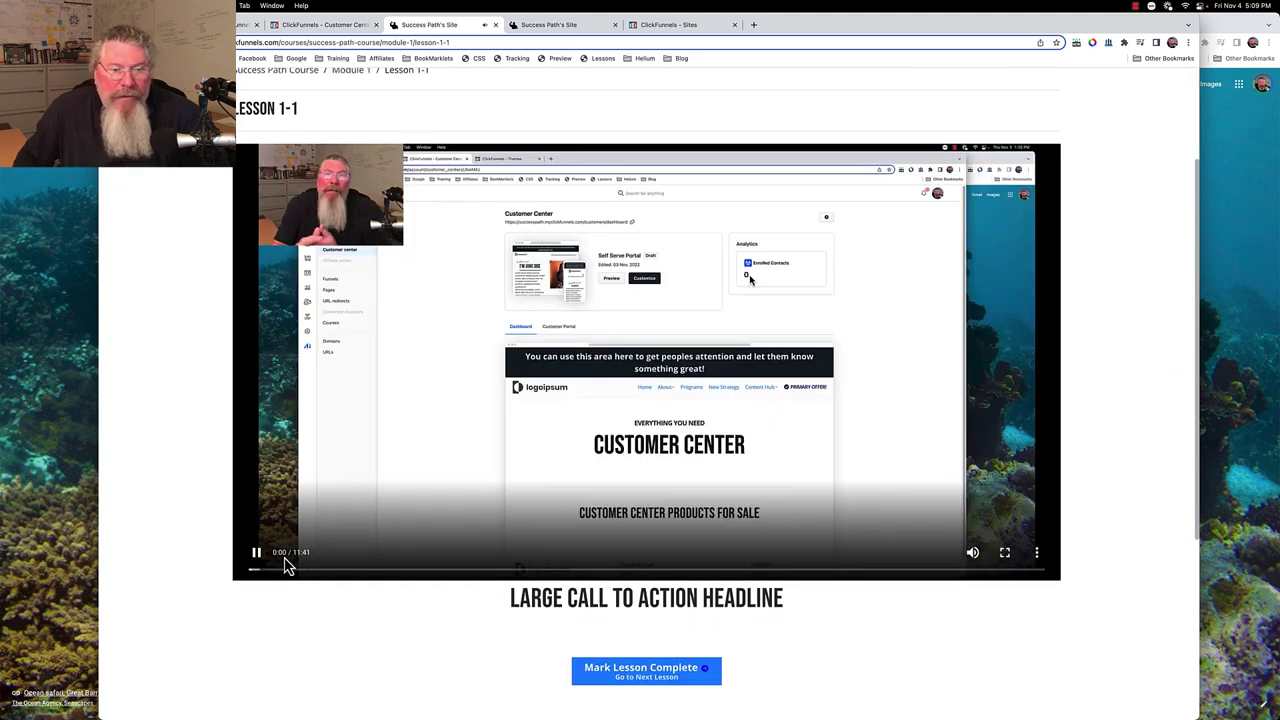
pyautogui.click(256, 552)
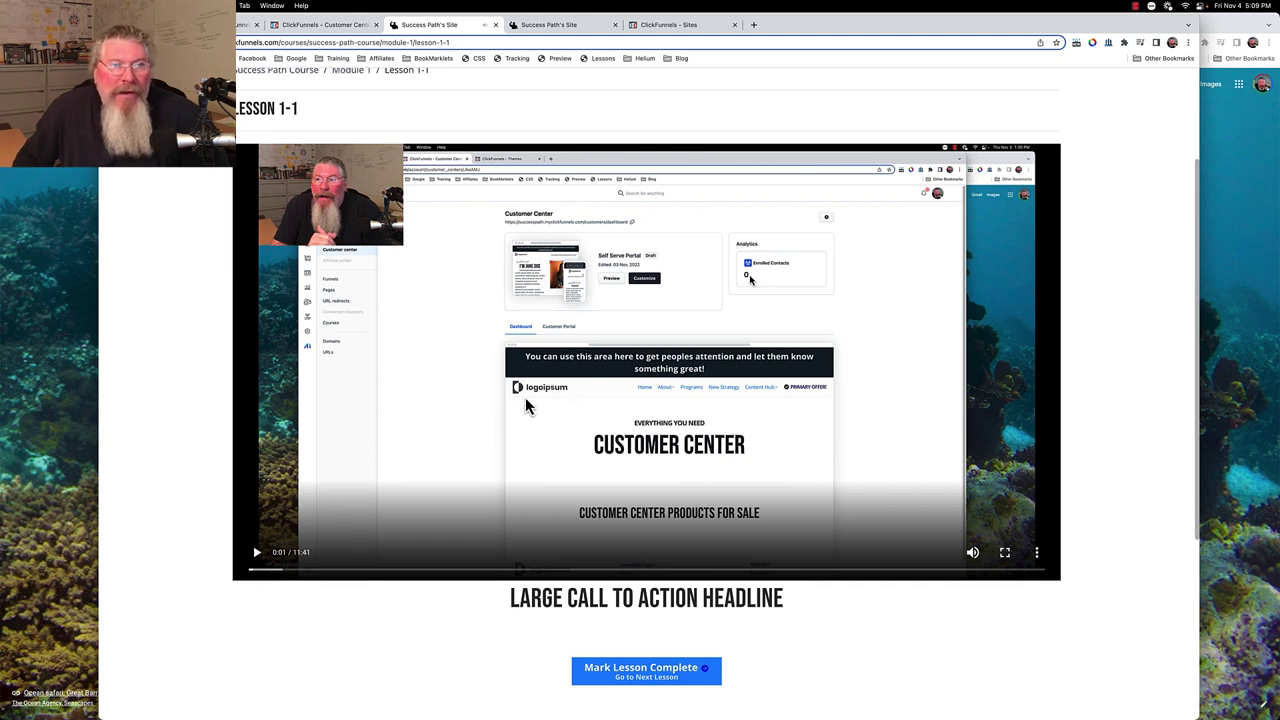
pyautogui.scroll(3, 528, 408)
pyautogui.click(286, 228)
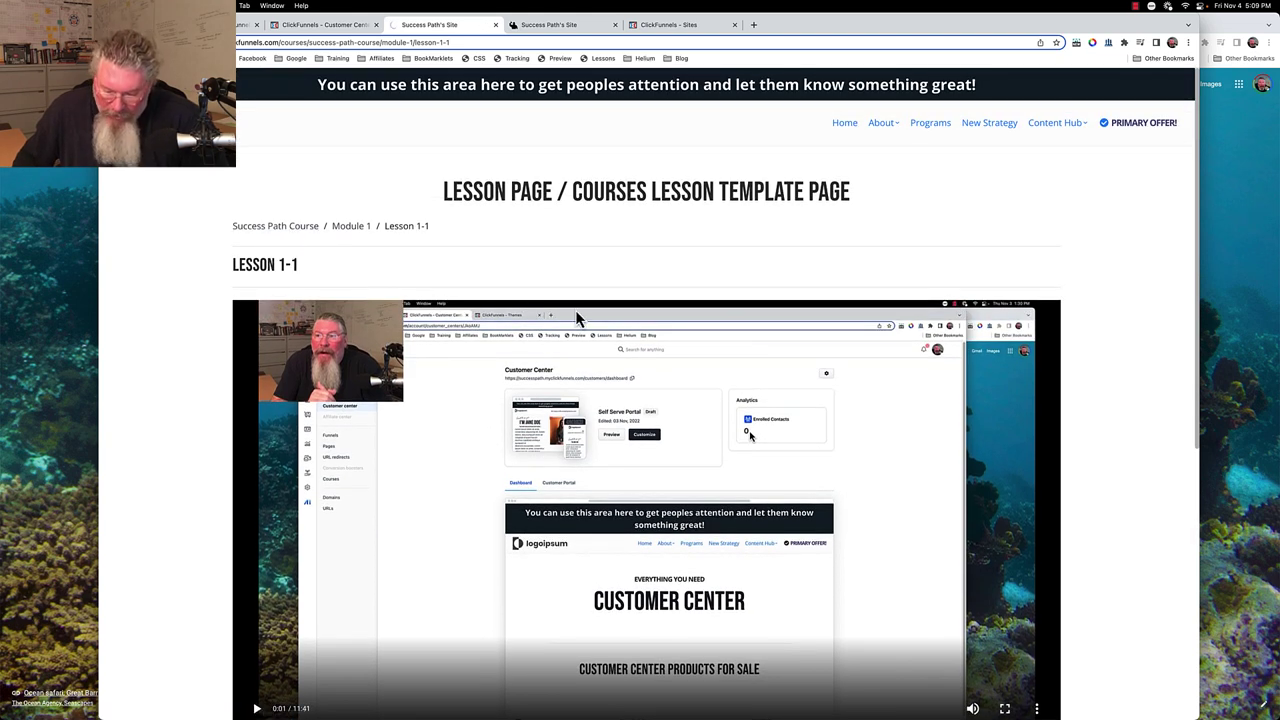